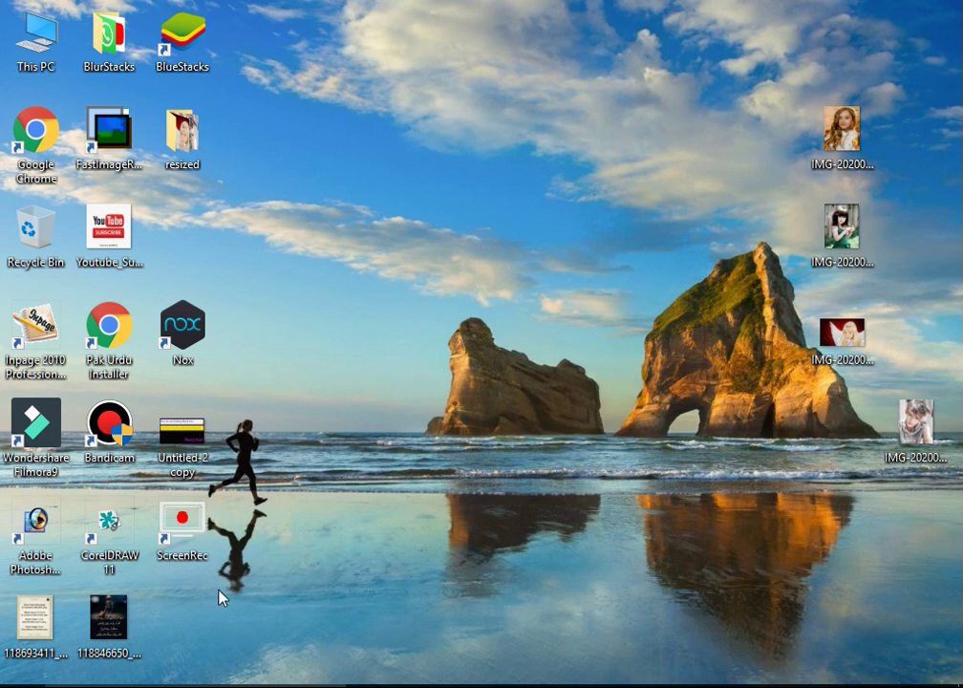
# Open Adobe Photoshop and create a new white RGB document from the 4 x 6 inch preset at 300 pixels/inch
pyautogui.click(55, 536)
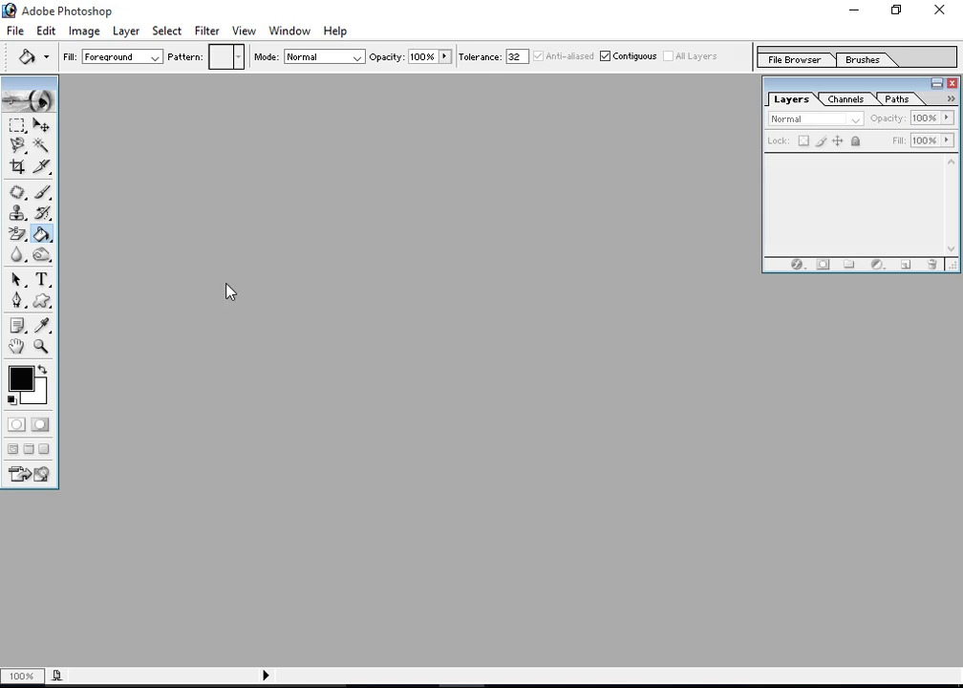
pyautogui.click(14, 29)
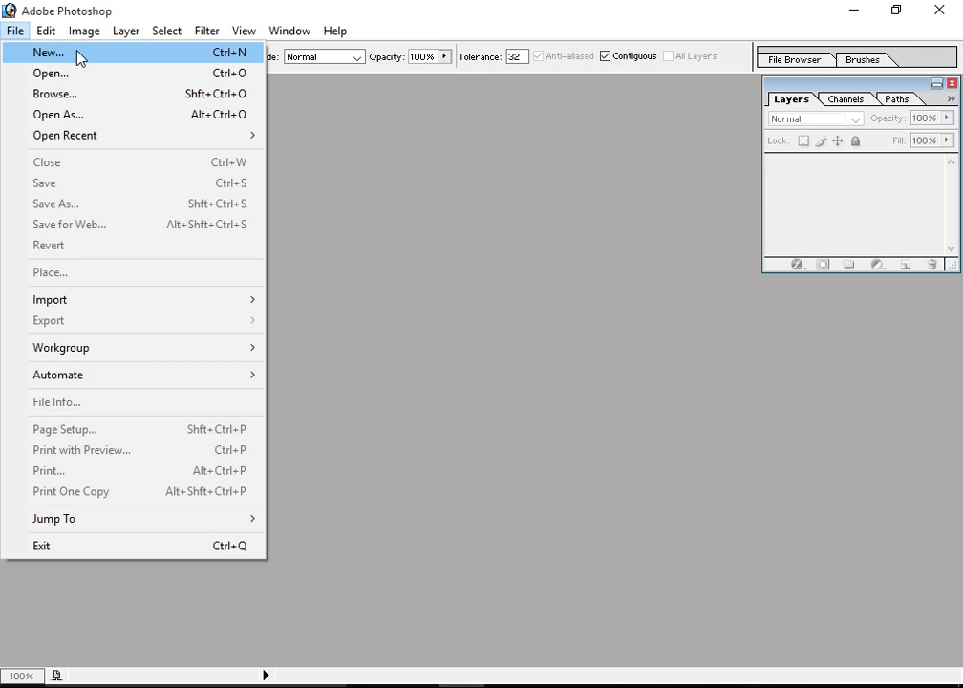
pyautogui.click(150, 56)
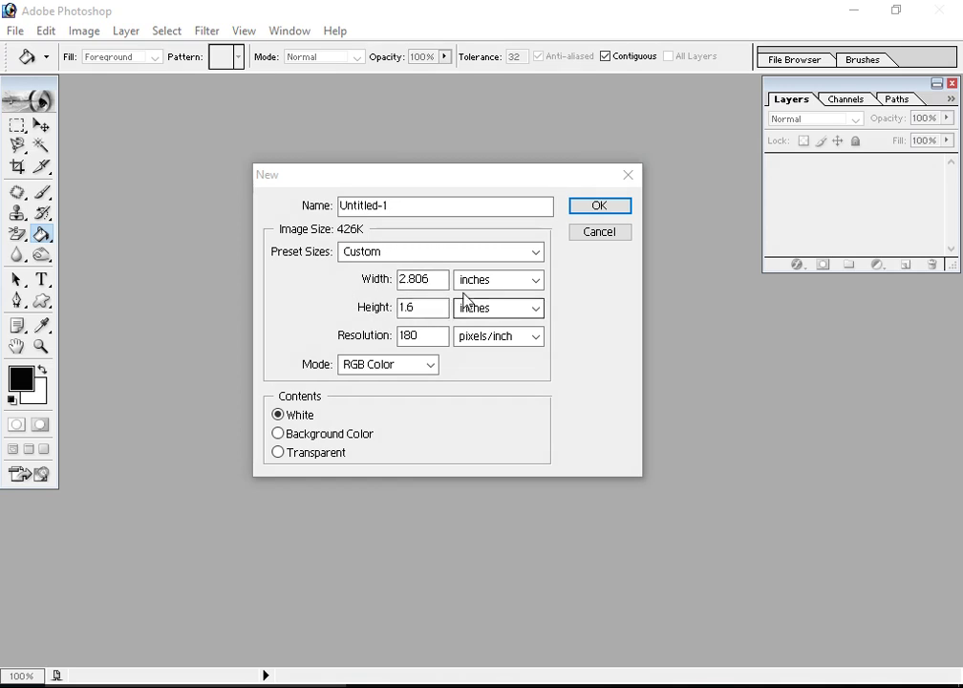
pyautogui.click(537, 284)
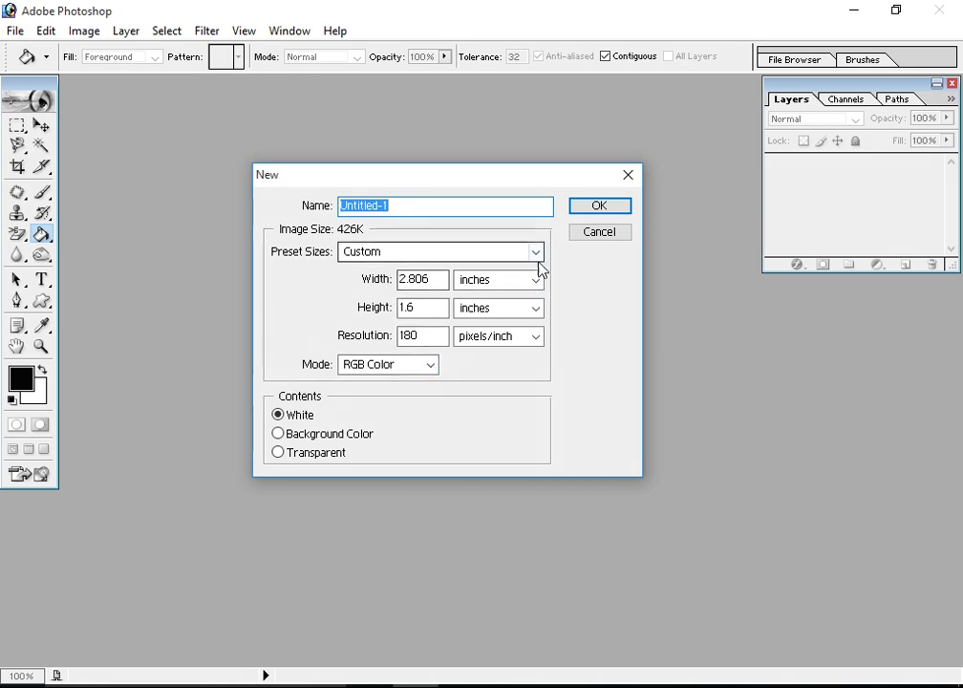
pyautogui.click(536, 254)
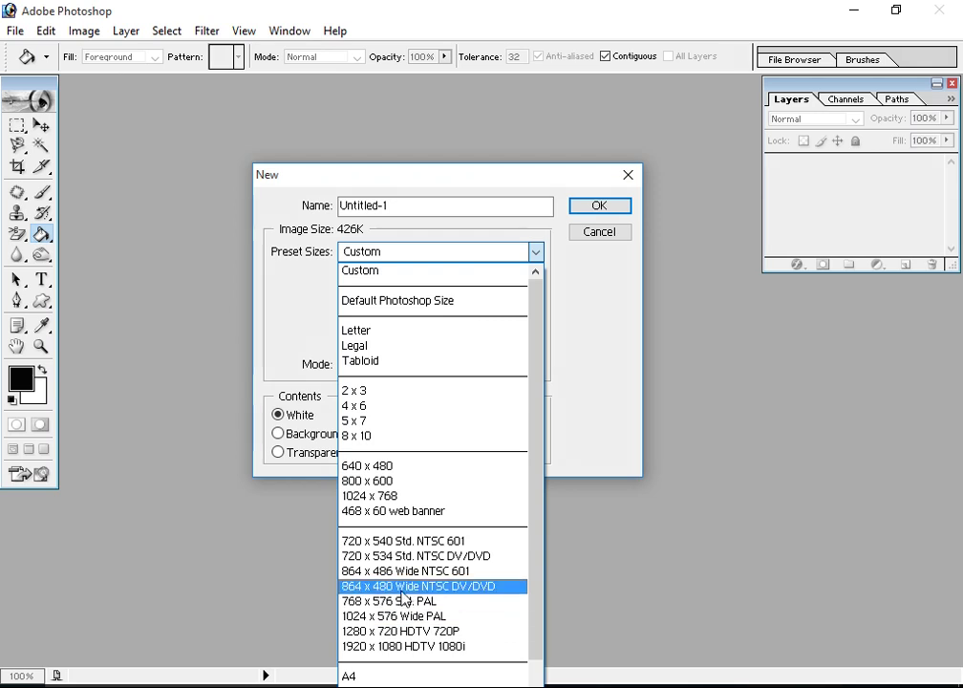
pyautogui.click(580, 430)
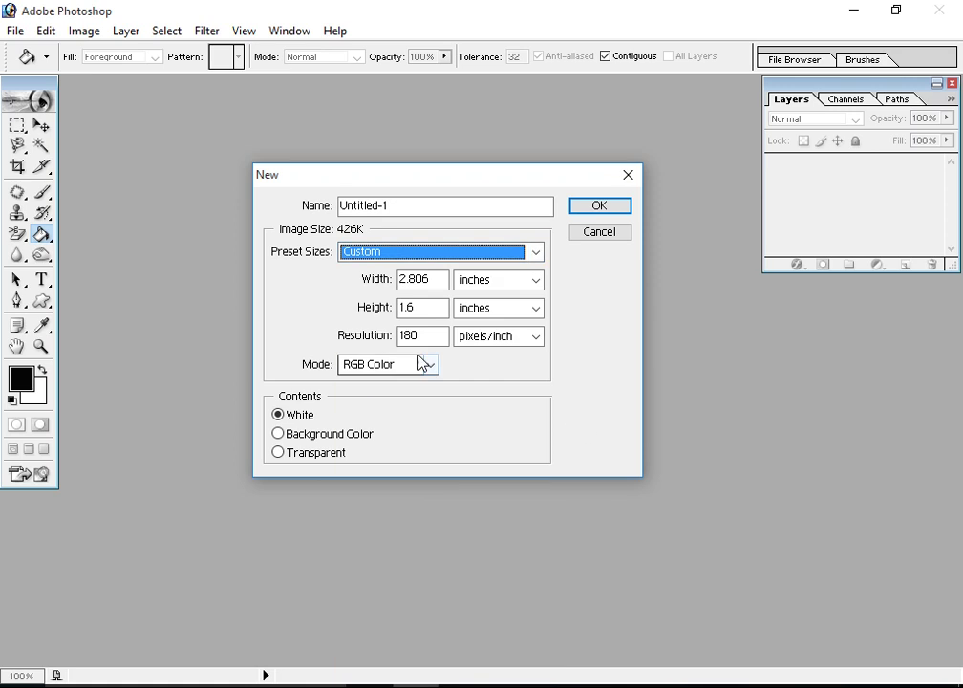
pyautogui.click(533, 253)
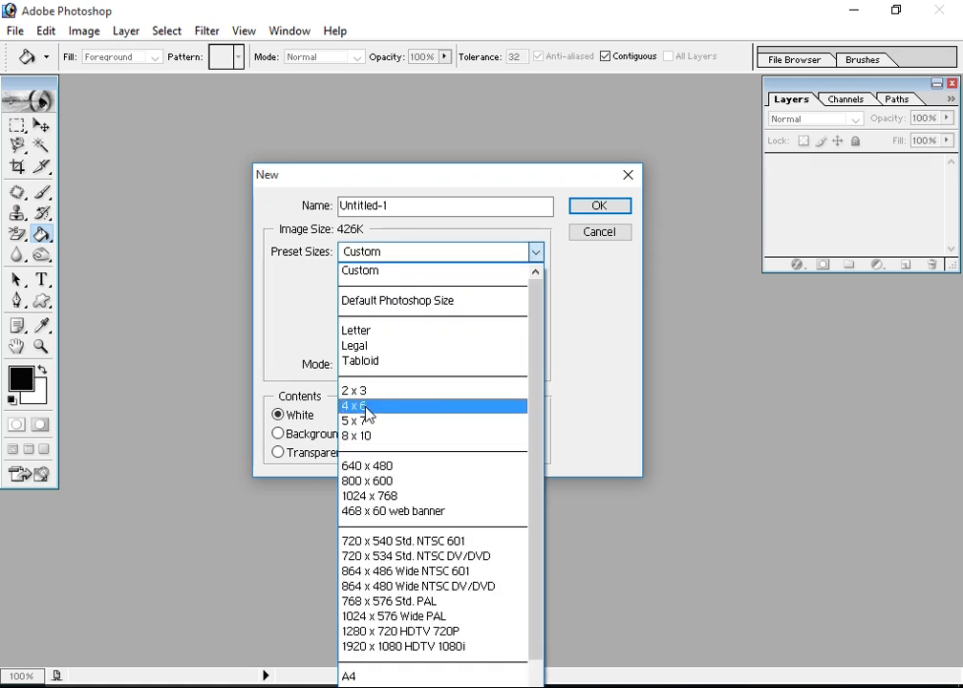
pyautogui.click(366, 407)
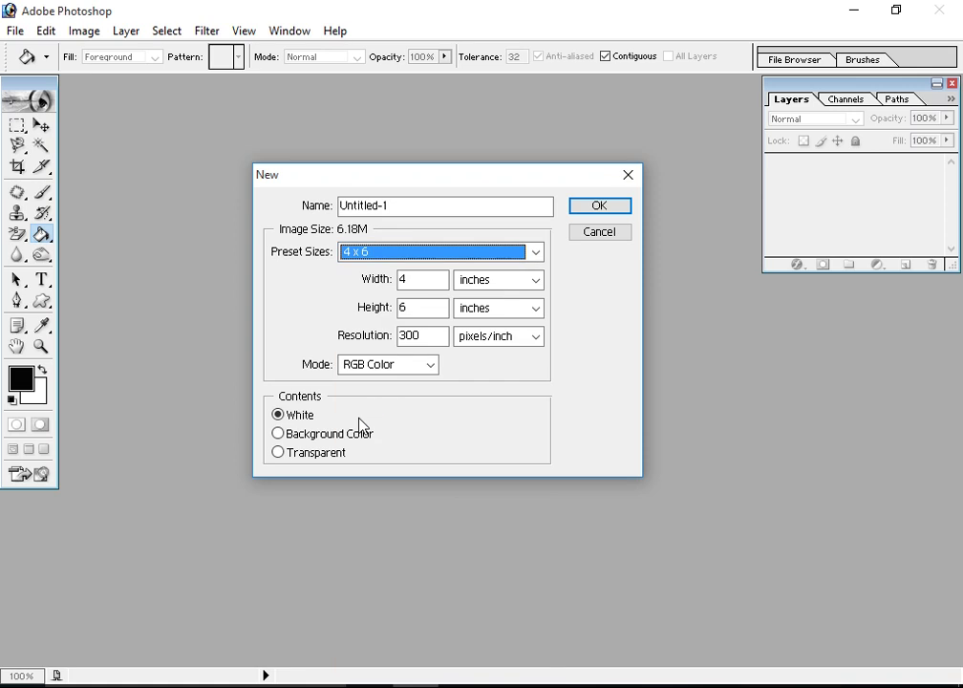
pyautogui.click(599, 206)
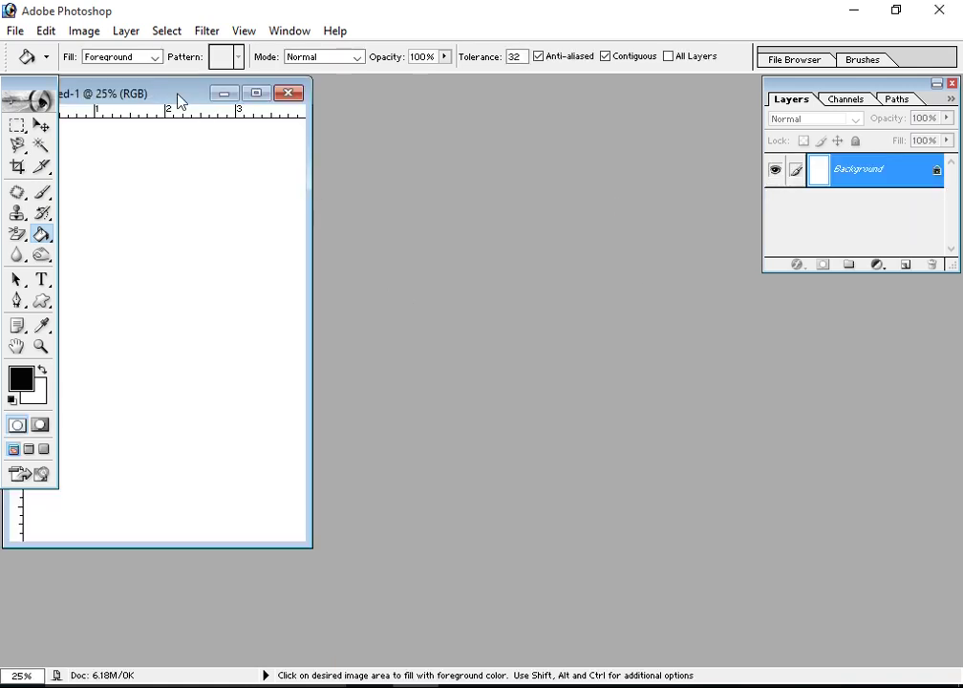
pyautogui.moveTo(181, 98); pyautogui.dragTo(429, 145)
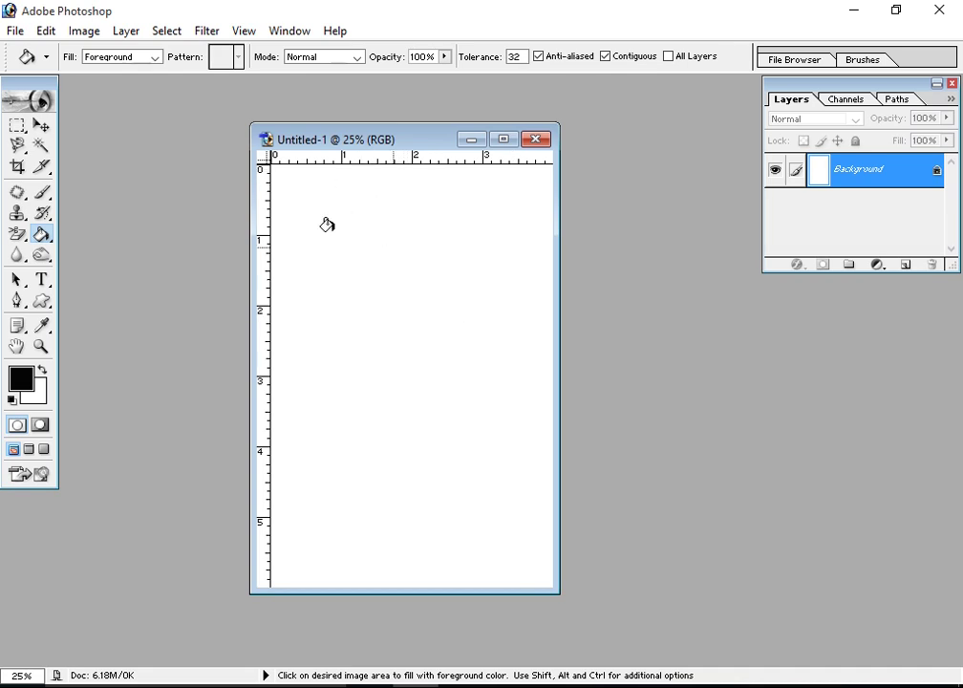
# Rotate the blank canvas 90° clockwise into landscape orientation and reposition its document window
pyautogui.click(85, 32)
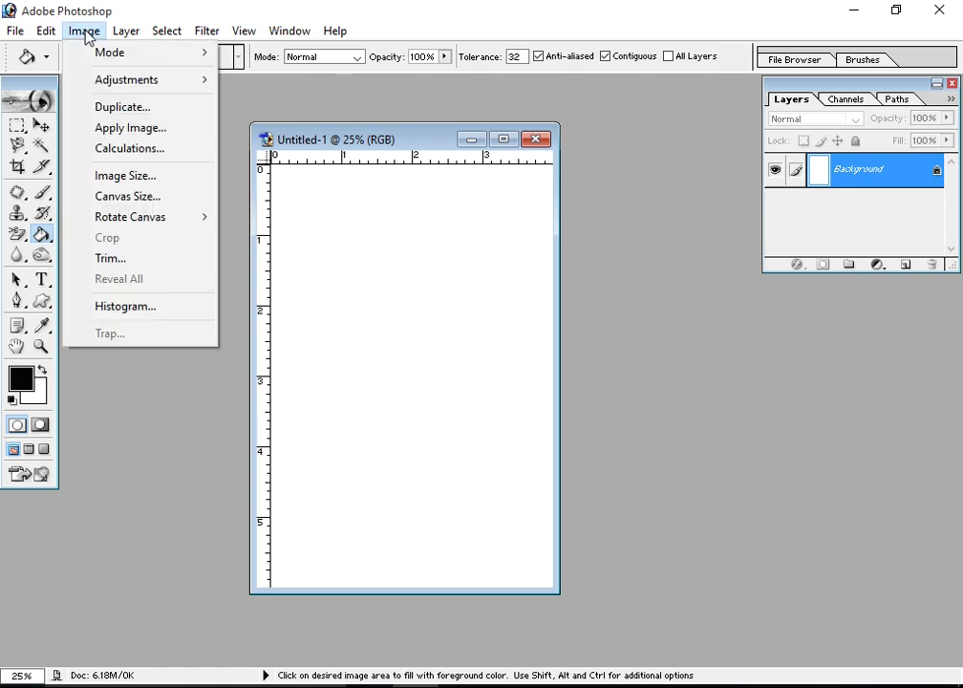
pyautogui.moveTo(159, 223)
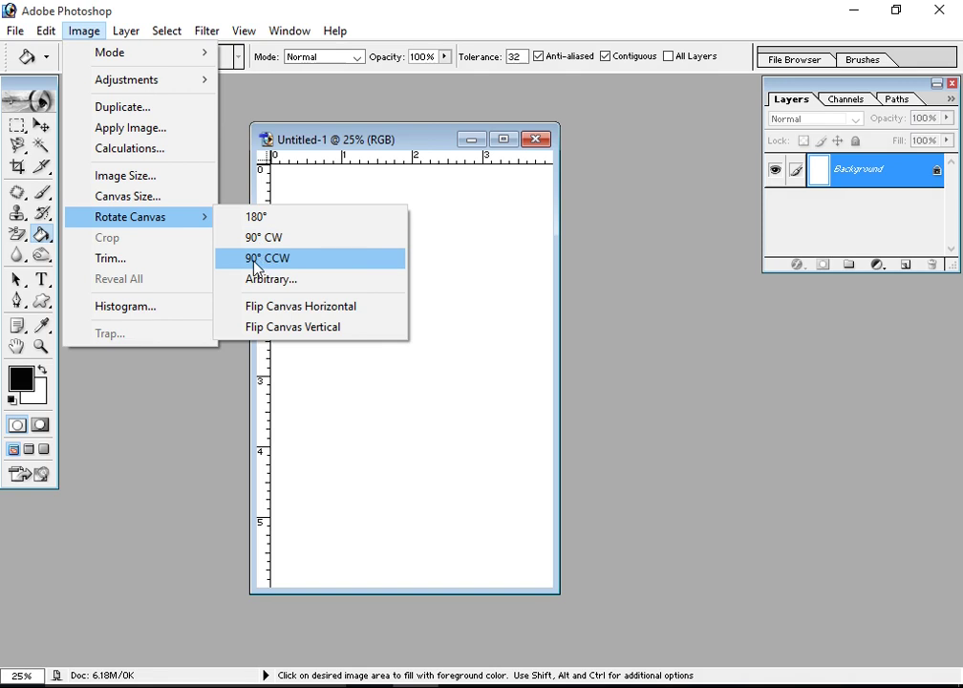
pyautogui.click(260, 245)
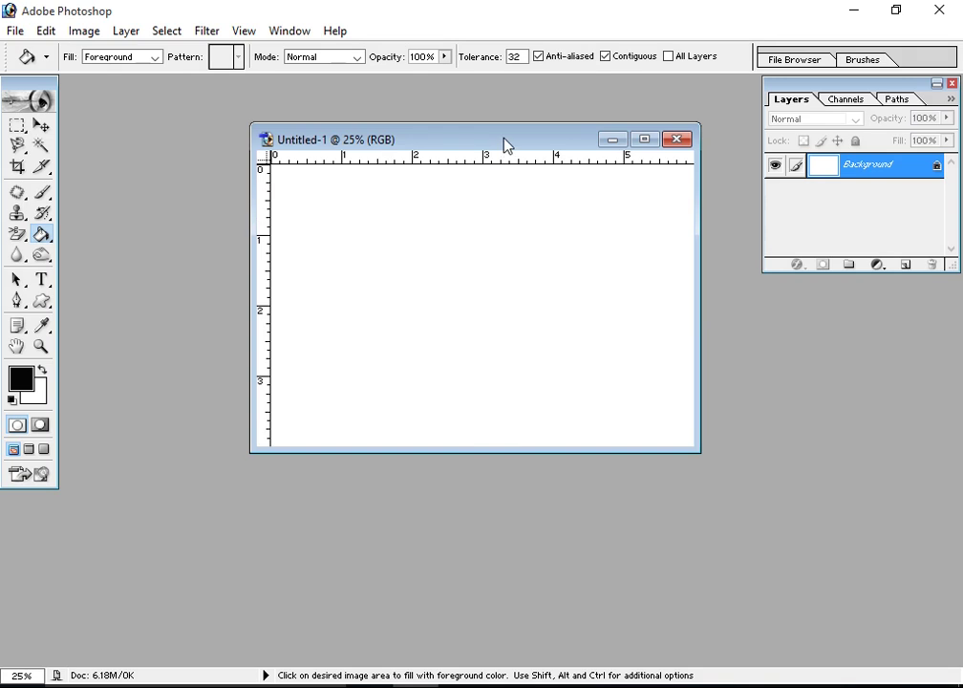
pyautogui.moveTo(508, 146); pyautogui.dragTo(413, 149)
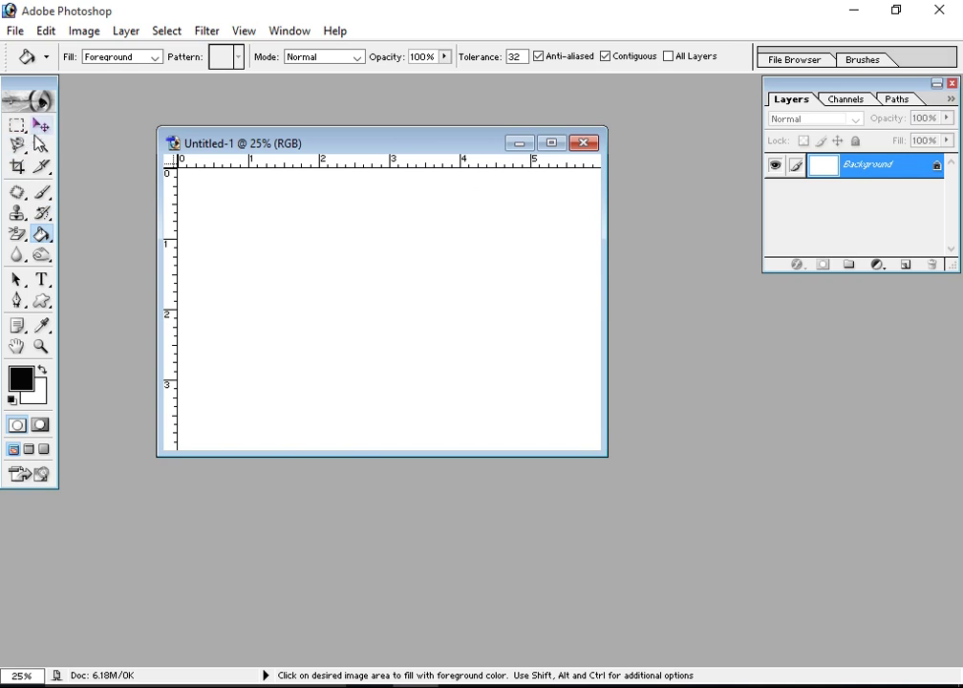
pyautogui.rightClick(50, 239)
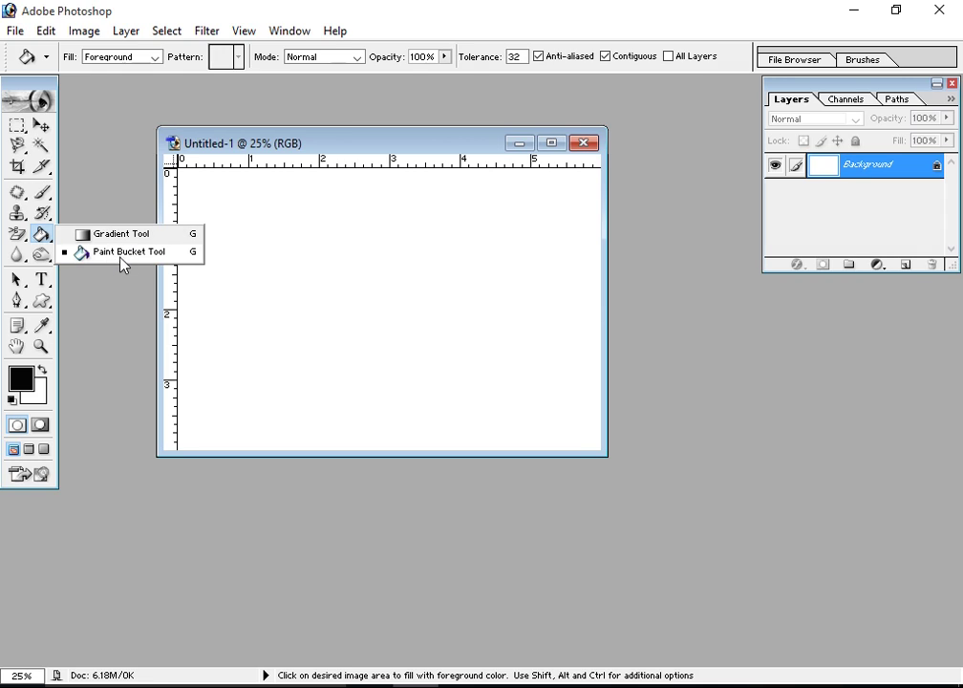
pyautogui.click(119, 251)
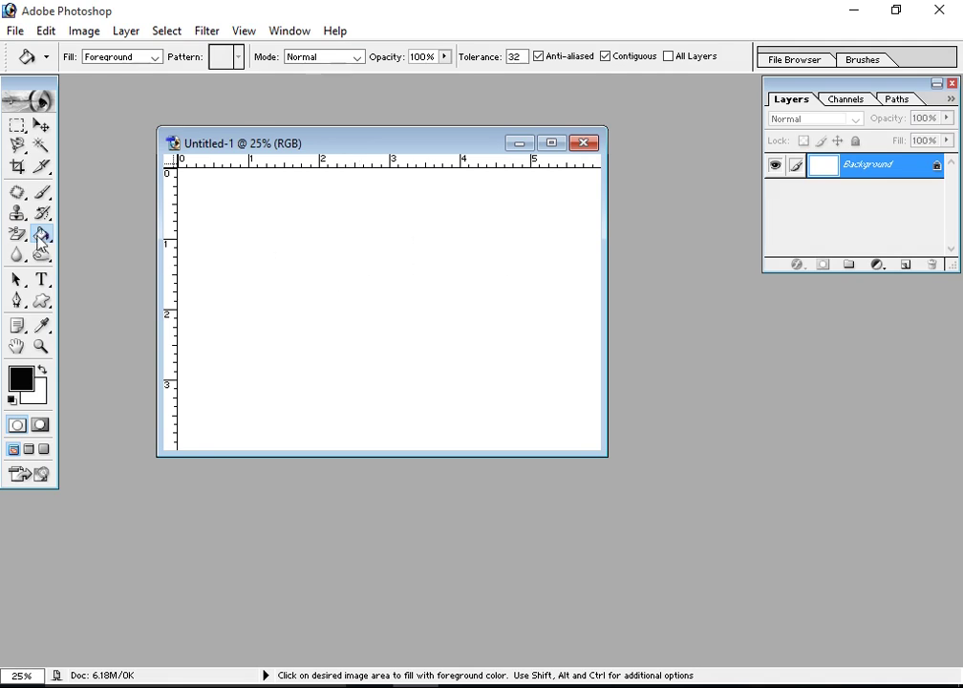
pyautogui.moveTo(42, 242); pyautogui.dragTo(95, 254)
pyautogui.click(25, 384)
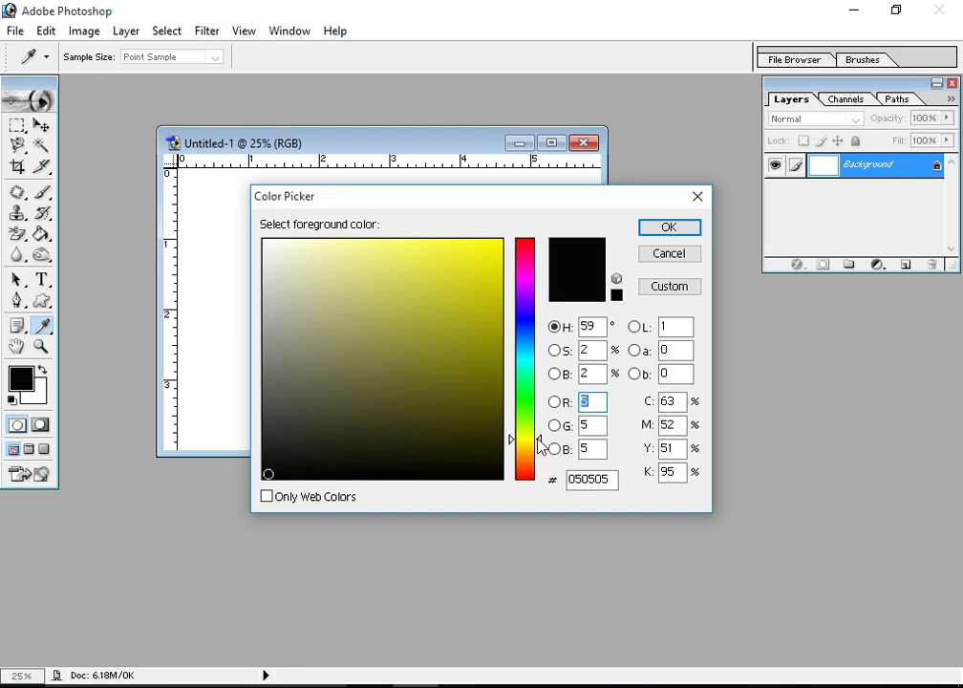
pyautogui.moveTo(540, 440); pyautogui.dragTo(537, 313)
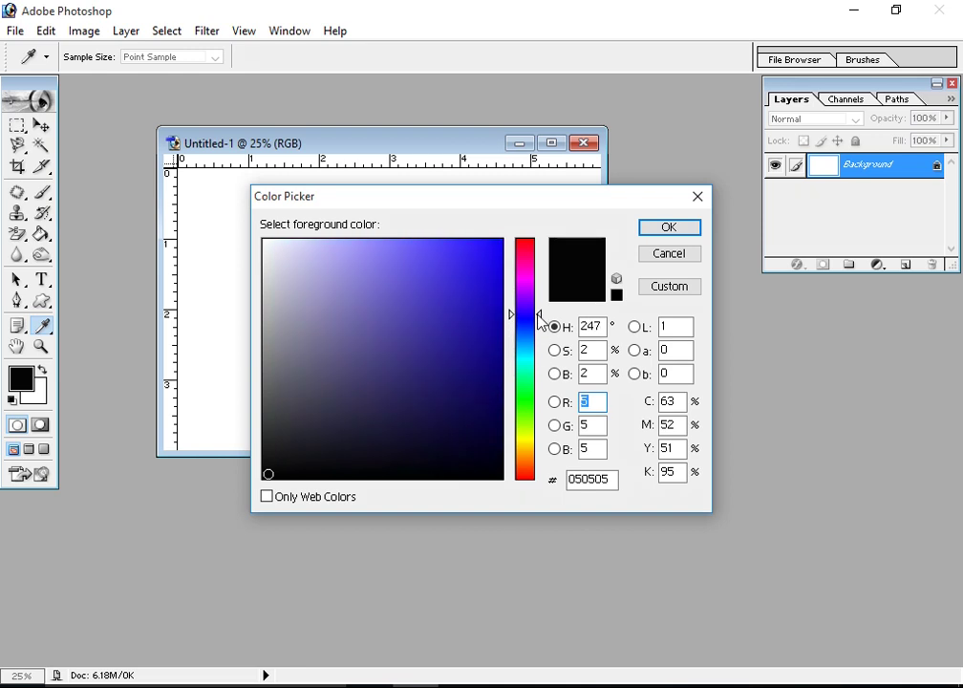
pyautogui.press('Escape')
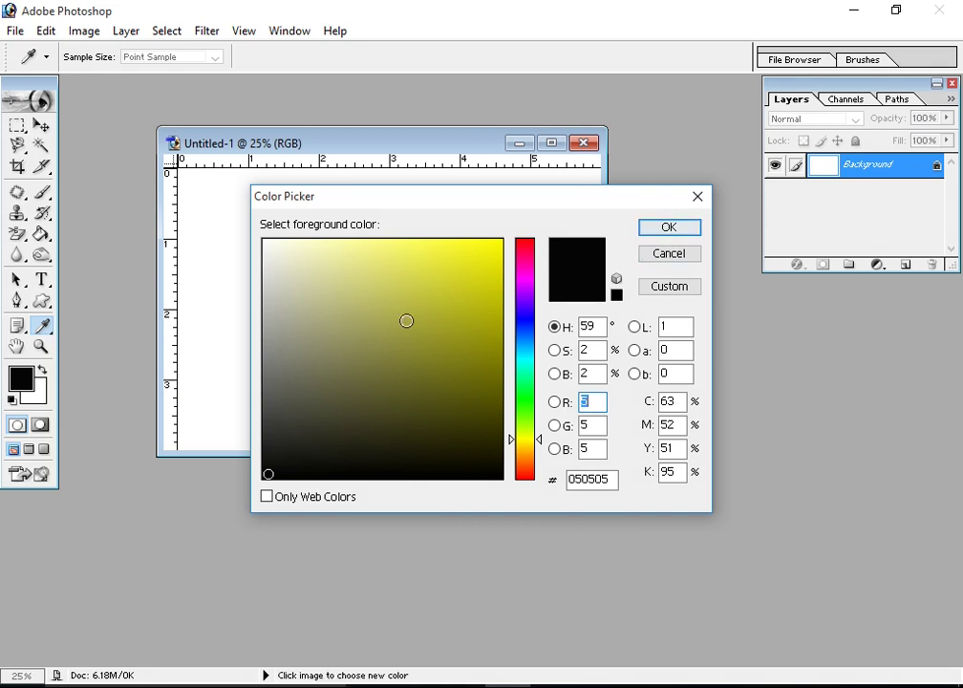
# Set the foreground color to bright blue, hex 2207EA
pyautogui.click(482, 346)
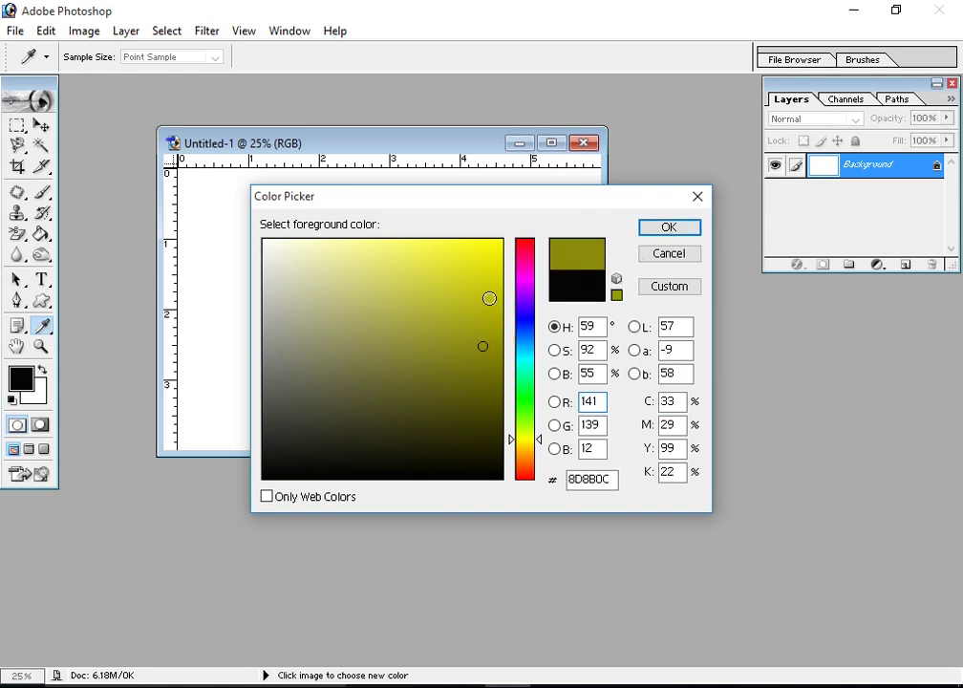
pyautogui.click(524, 317)
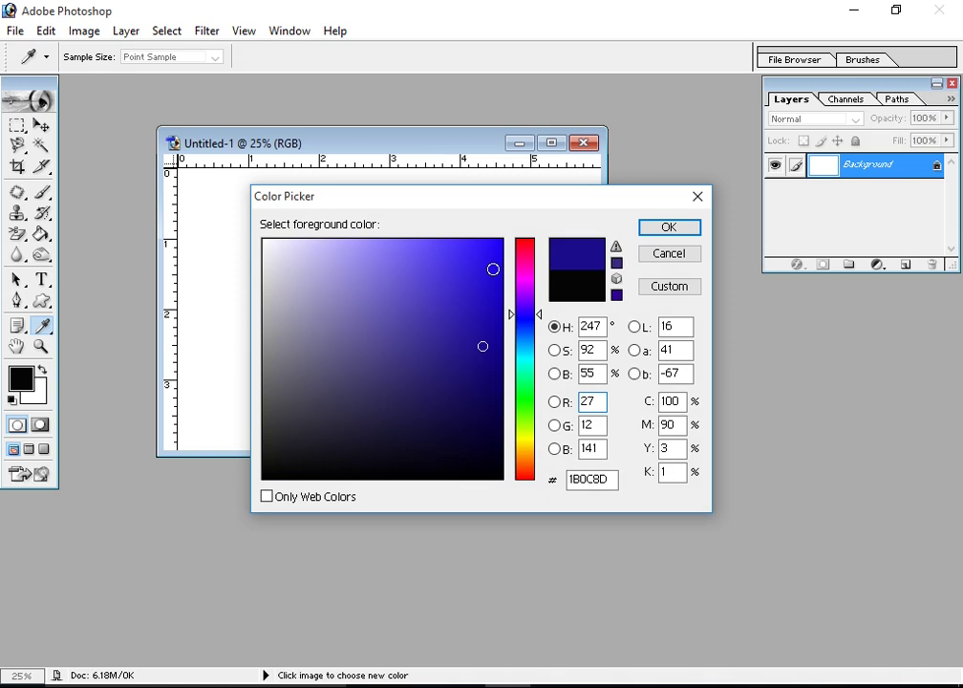
pyautogui.click(494, 259)
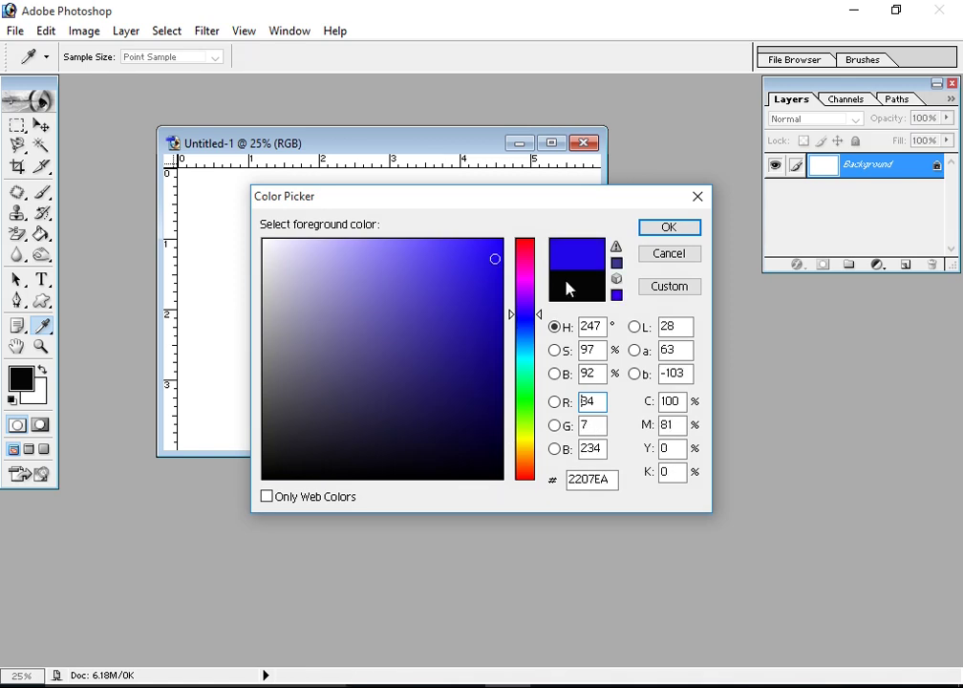
pyautogui.click(684, 235)
# Try filling the whole background with the blue foreground color using the Paint Bucket, undoing the fill each time
pyautogui.press('g')
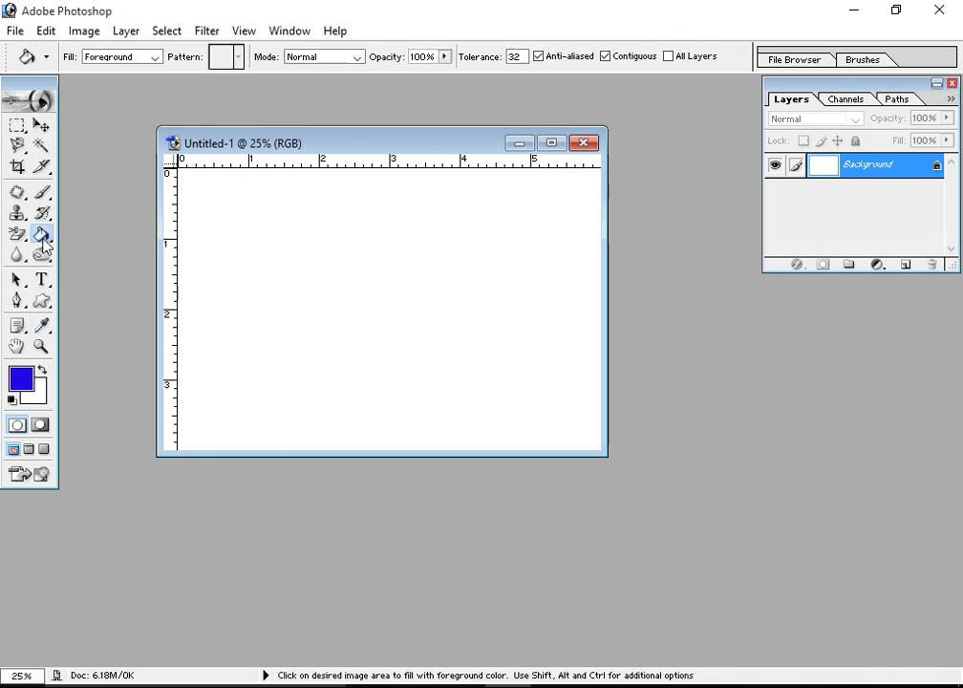
pyautogui.moveTo(41, 234)
pyautogui.mouseDown()
pyautogui.moveTo(94, 260)
pyautogui.moveTo(104, 252)
pyautogui.mouseUp()
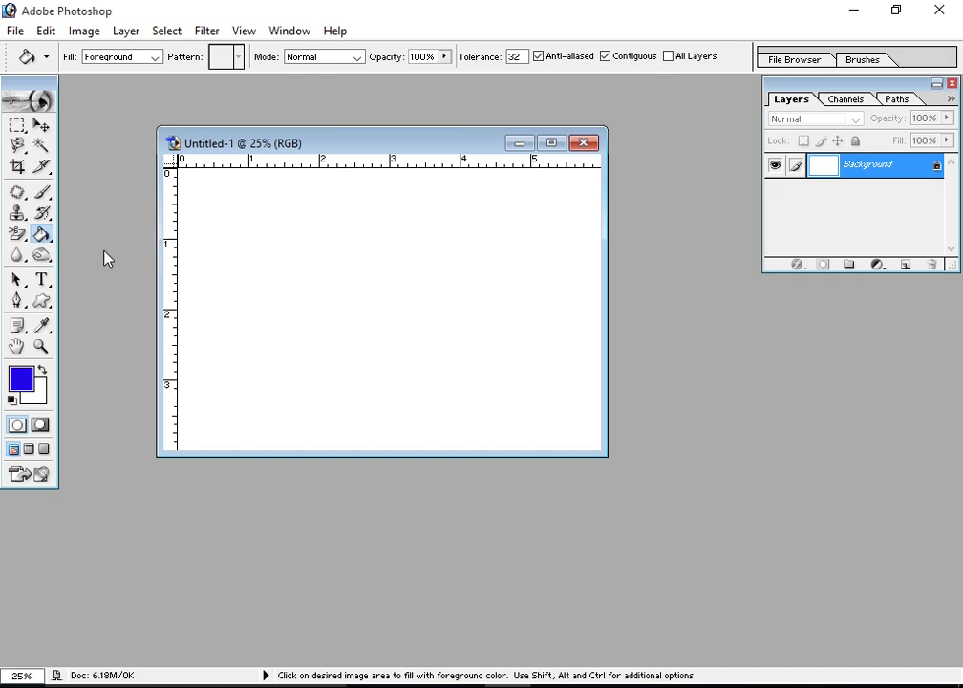
pyautogui.click(287, 243)
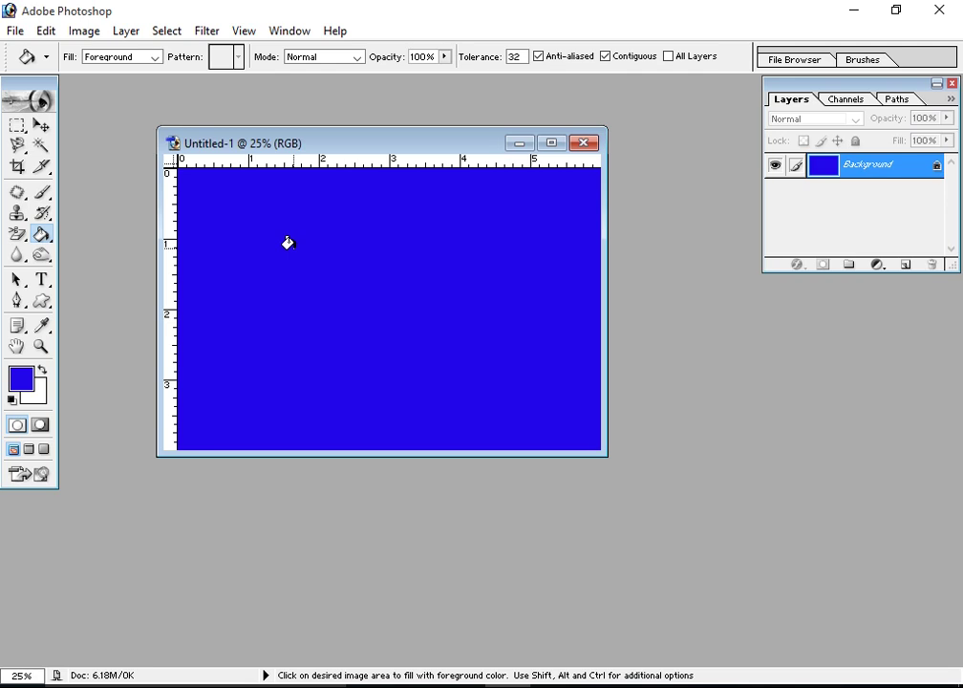
pyautogui.press('ctrl')
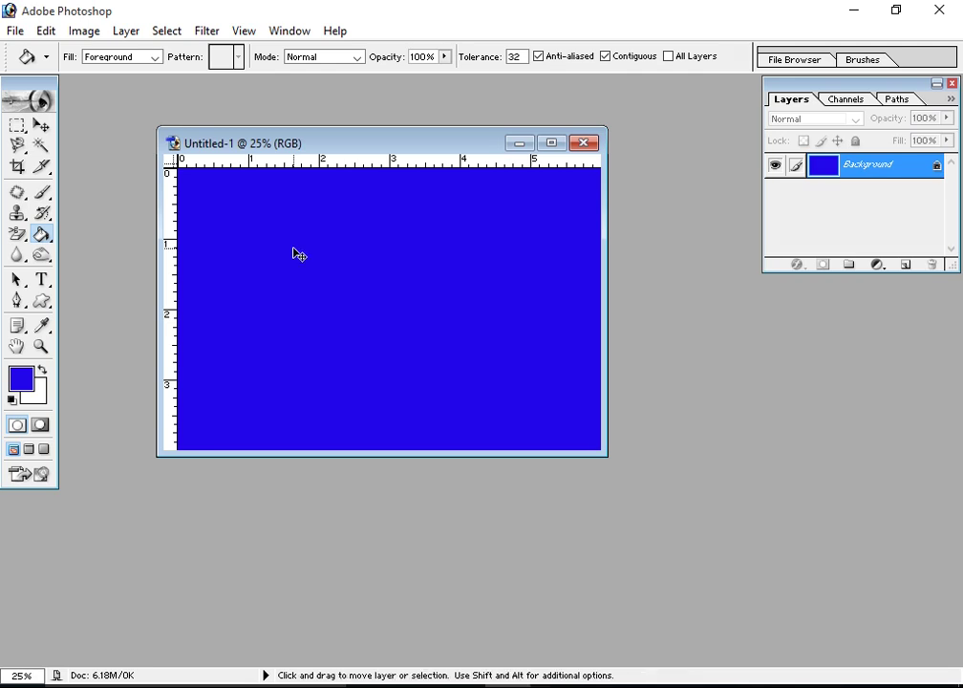
pyautogui.hotkey('ctrl', 'z')
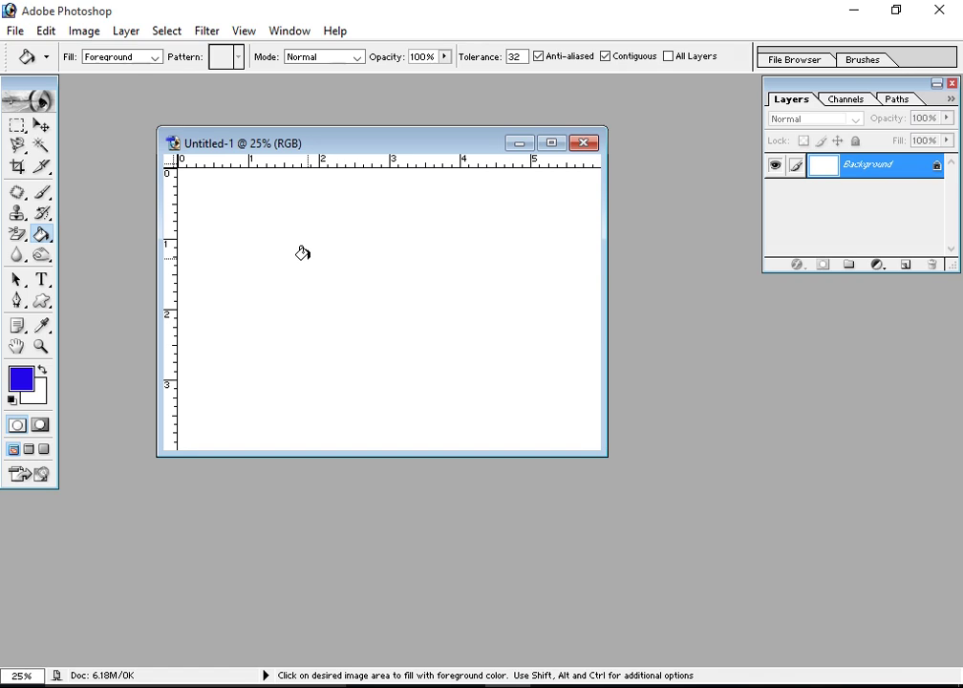
pyautogui.click(303, 254)
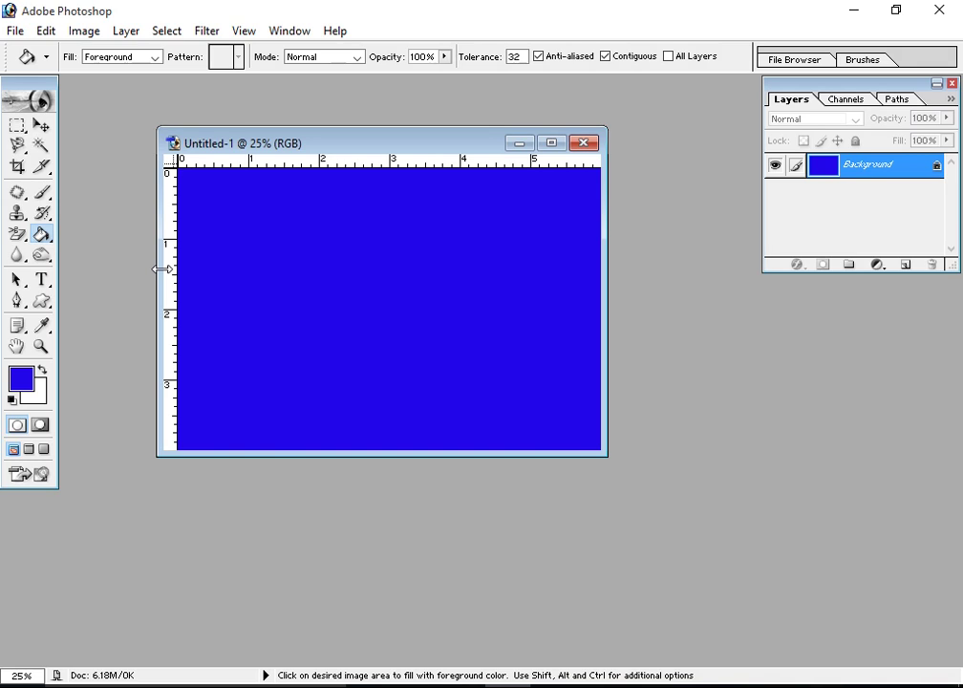
pyautogui.hotkey('ctrl', 'z')
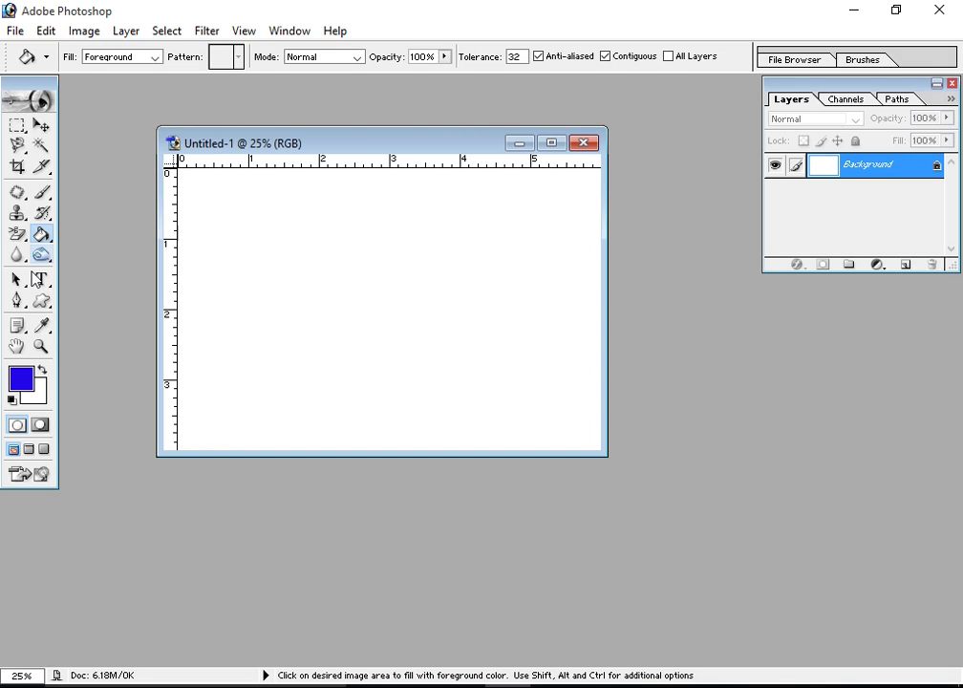
# Select a rectangle about 4.7 by 0.7 inches near the canvas's upper edge and set the foreground color to red F31232
pyautogui.click(19, 126)
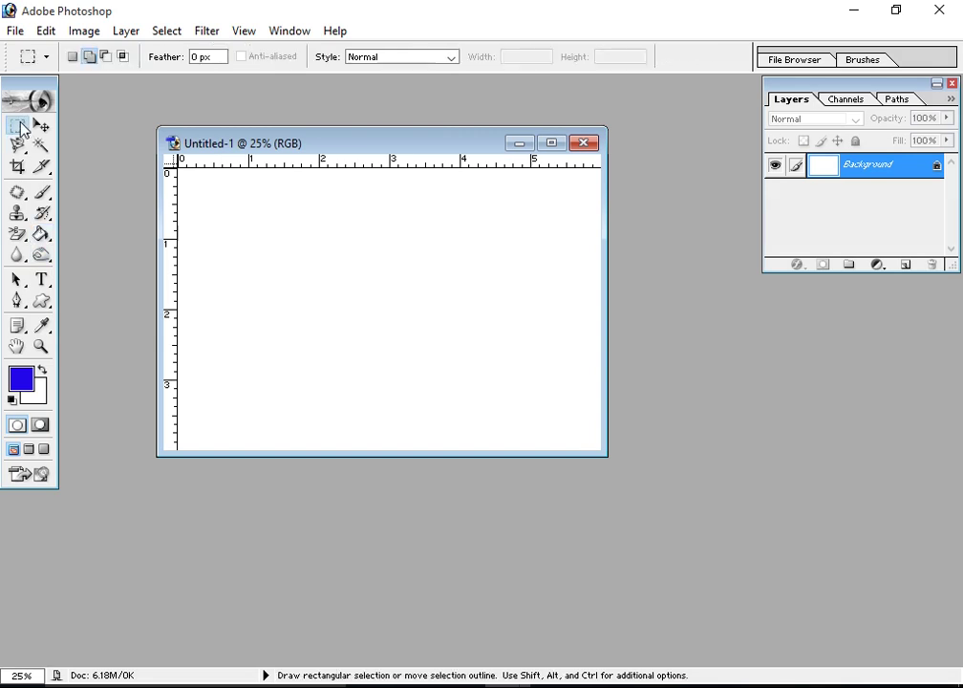
pyautogui.moveTo(207, 199); pyautogui.dragTo(526, 251)
pyautogui.click(21, 379)
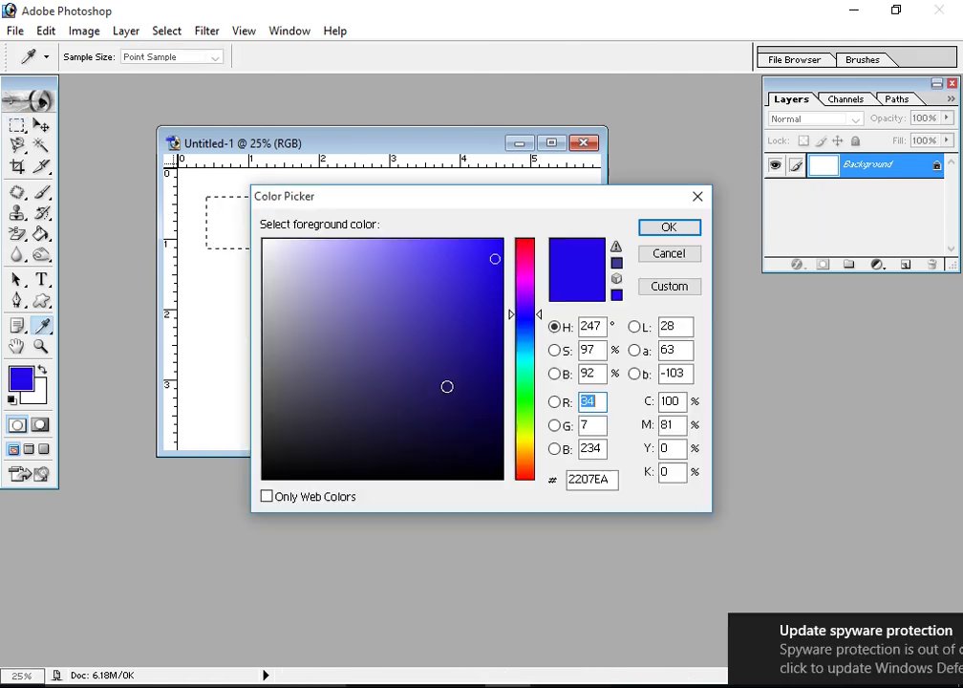
pyautogui.click(528, 247)
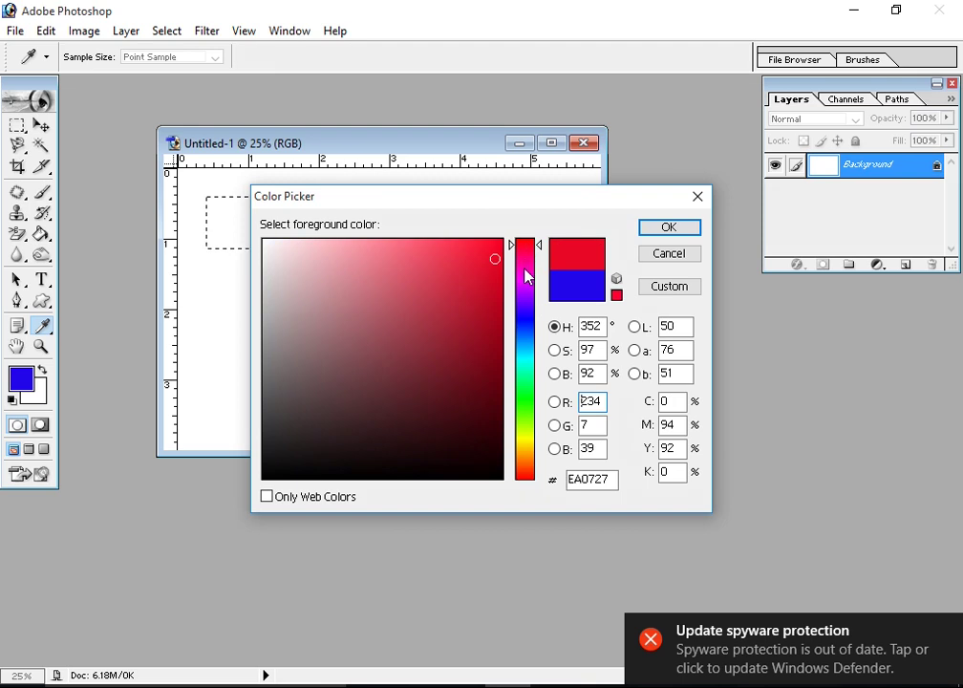
pyautogui.click(484, 250)
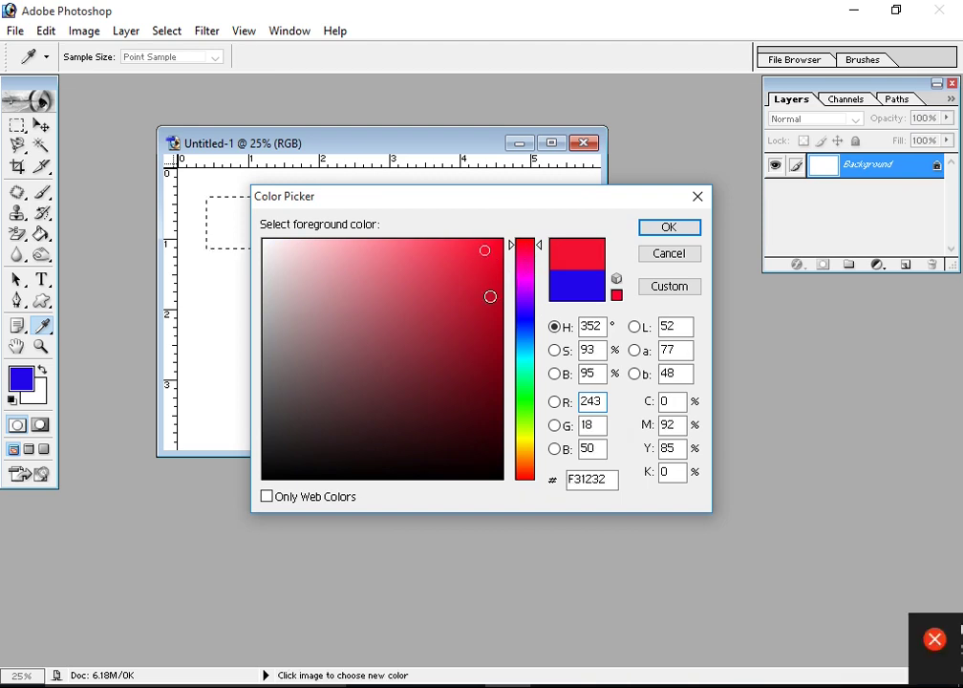
pyautogui.click(672, 228)
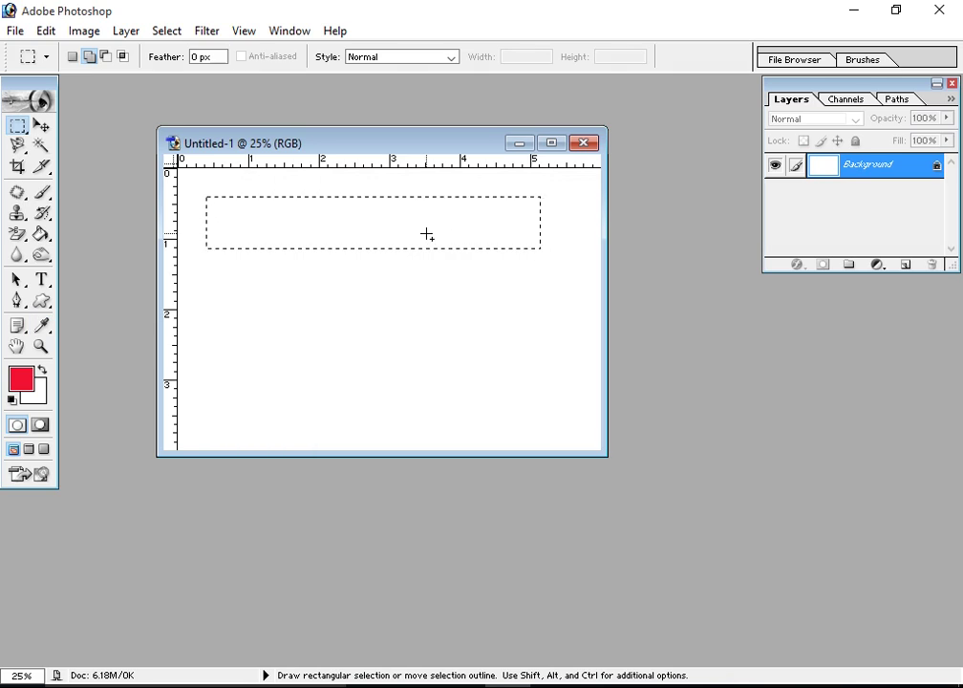
# Fill the selected rectangle with the red foreground color using the Paint Bucket and deselect it
pyautogui.press('alt')
pyautogui.press('alt')
pyautogui.click(41, 233)
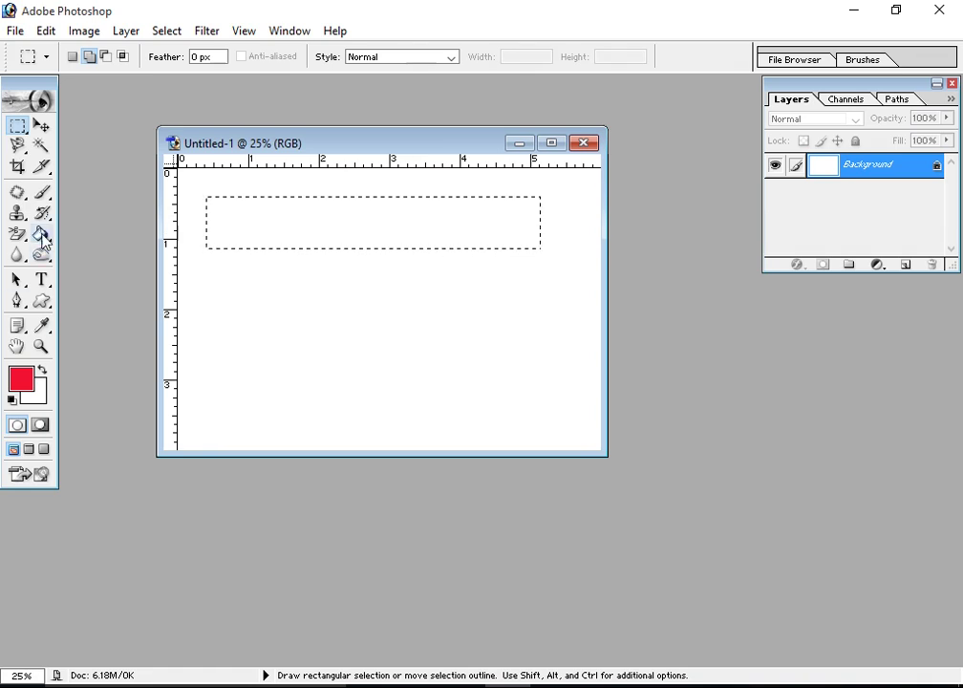
pyautogui.press('alt')
pyautogui.click(277, 236)
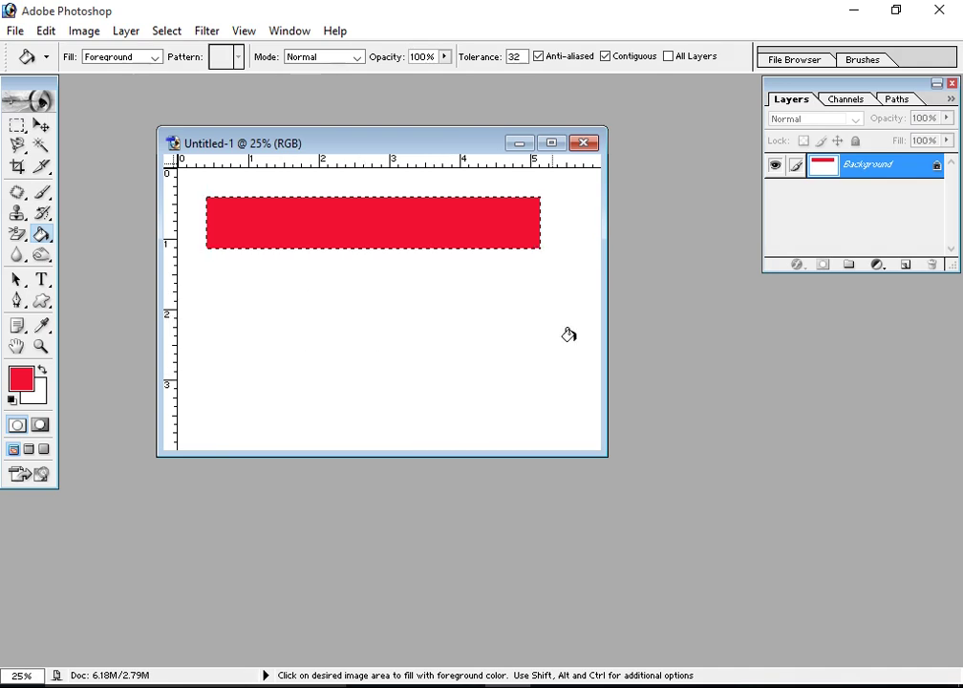
pyautogui.click(41, 124)
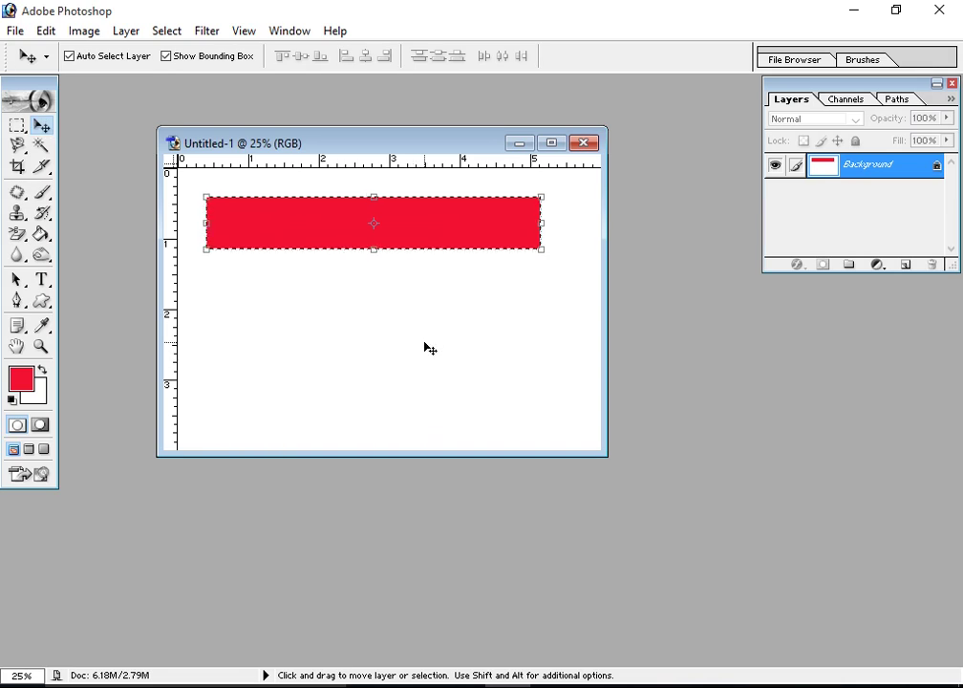
pyautogui.hotkey('ctrl', 'd')
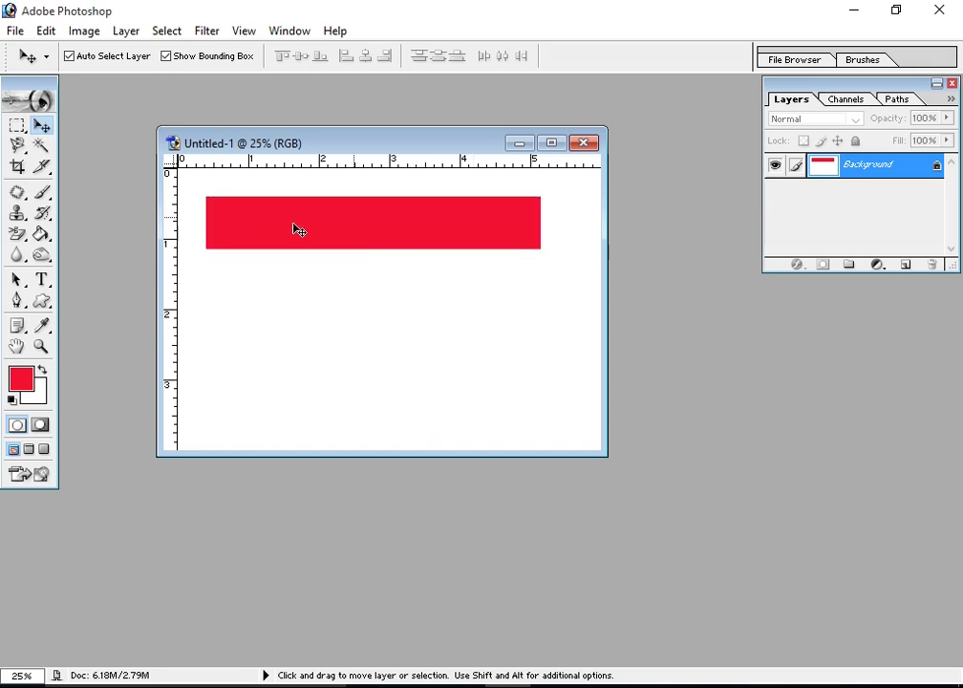
# Set the foreground color to blue 123CF3 and fill the white area around the red rectangle with the Paint Bucket
pyautogui.click(42, 235)
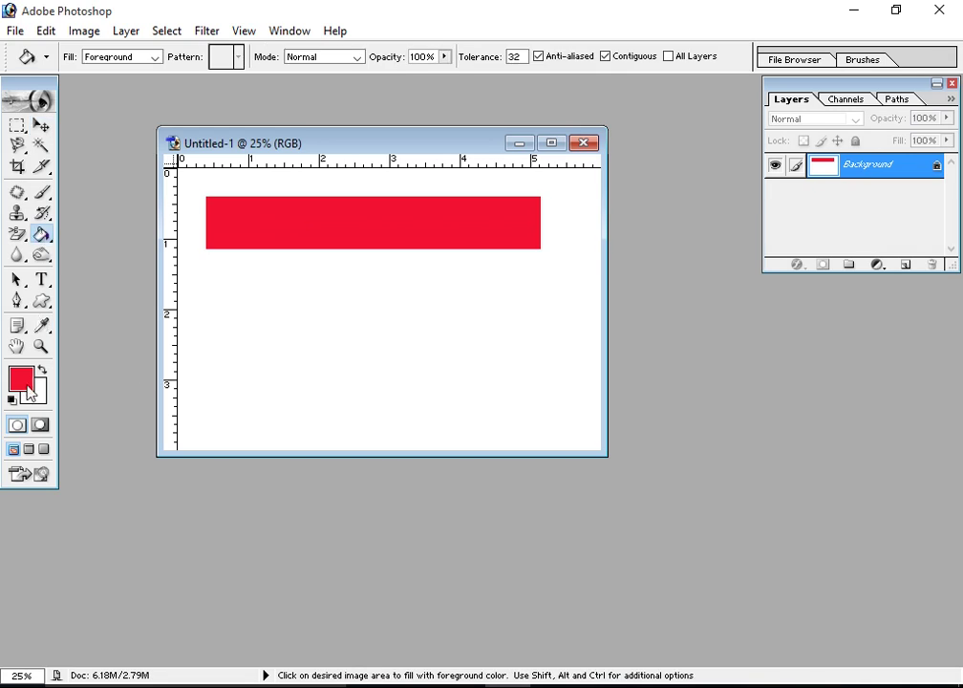
pyautogui.click(22, 378)
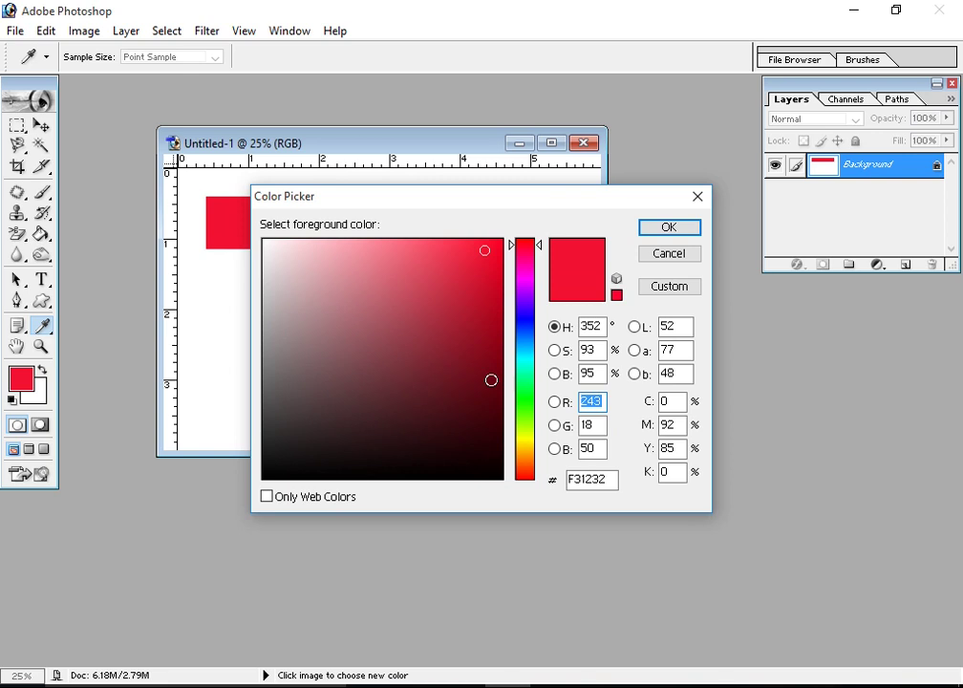
pyautogui.click(527, 328)
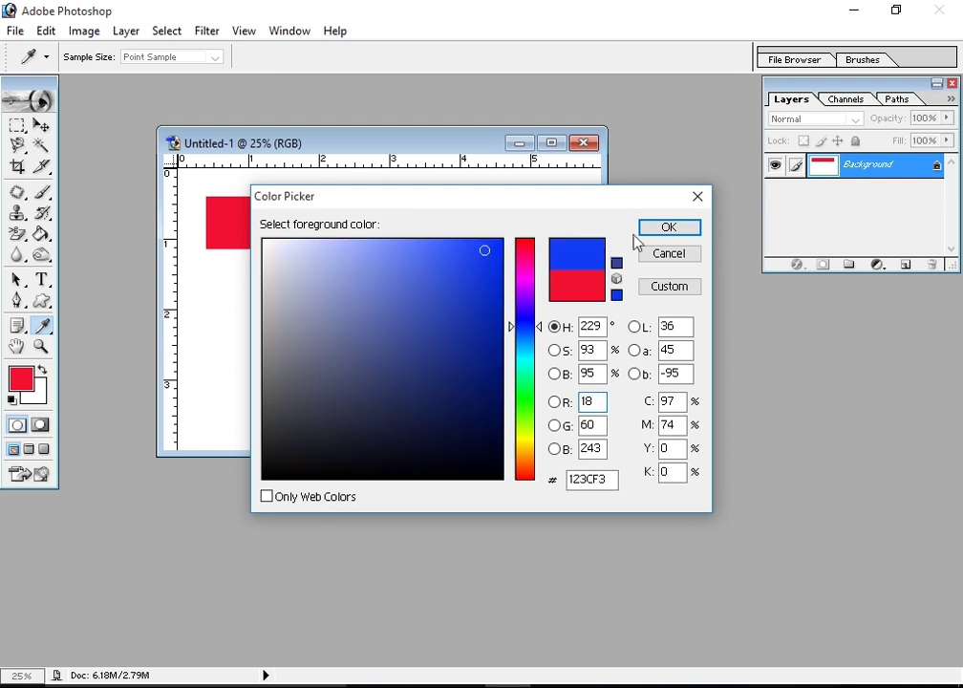
pyautogui.click(668, 228)
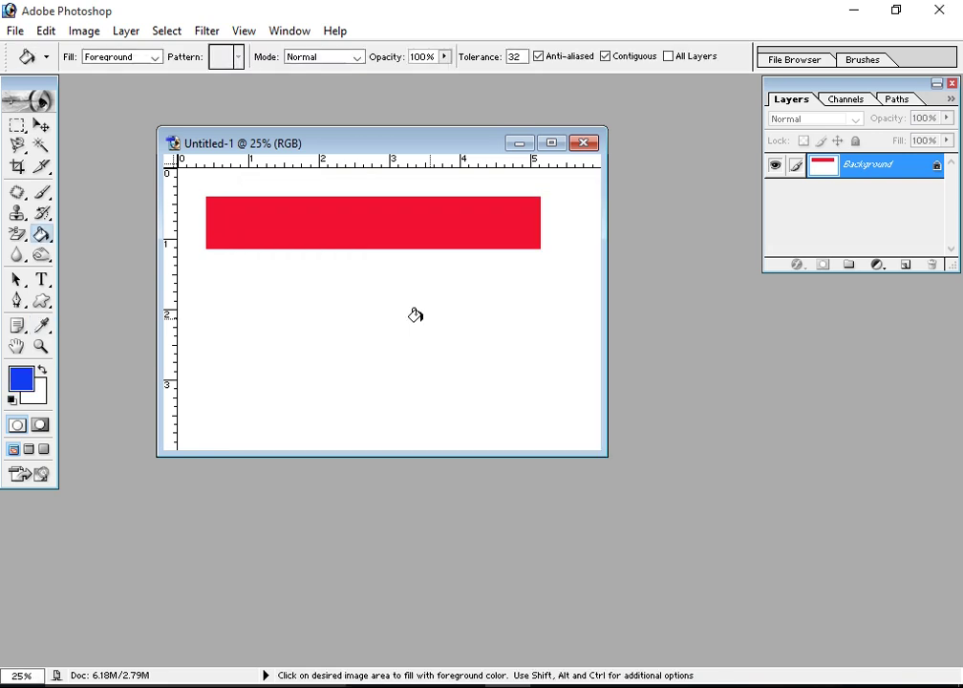
pyautogui.click(386, 329)
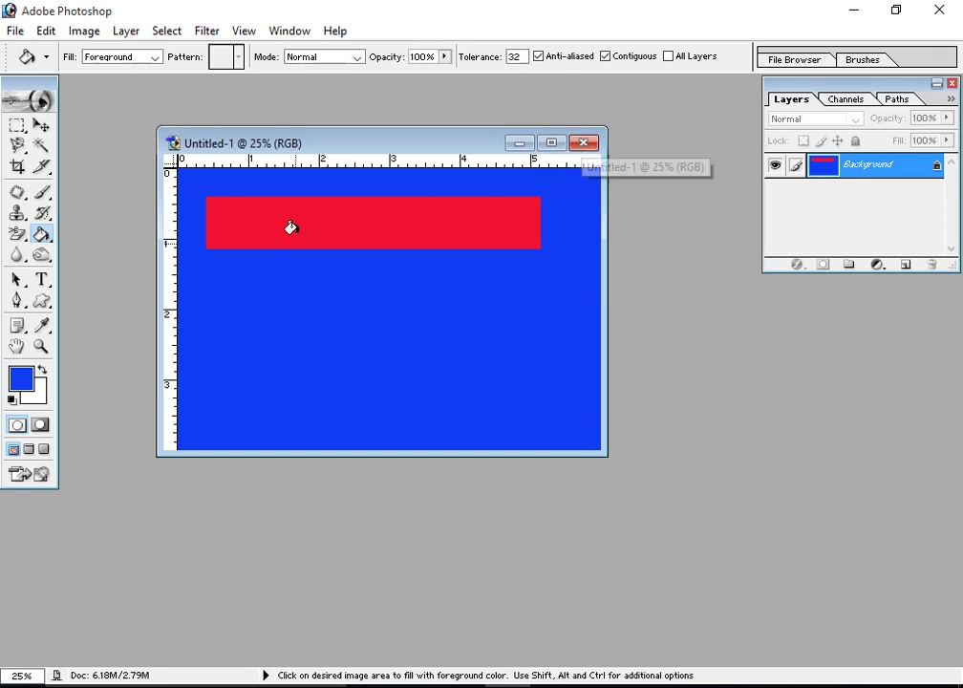
# Close the document without saving and create a new white 4 x 6 inch RGB document at 300 pixels/inch, moved clear of the tools
pyautogui.click(584, 144)
pyautogui.click(459, 275)
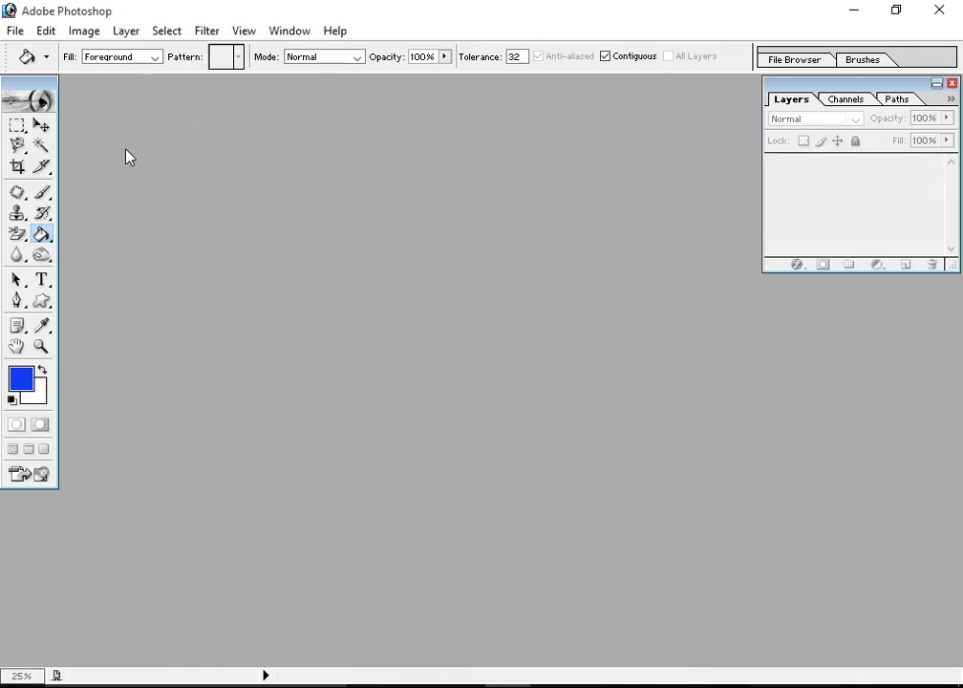
pyautogui.click(14, 30)
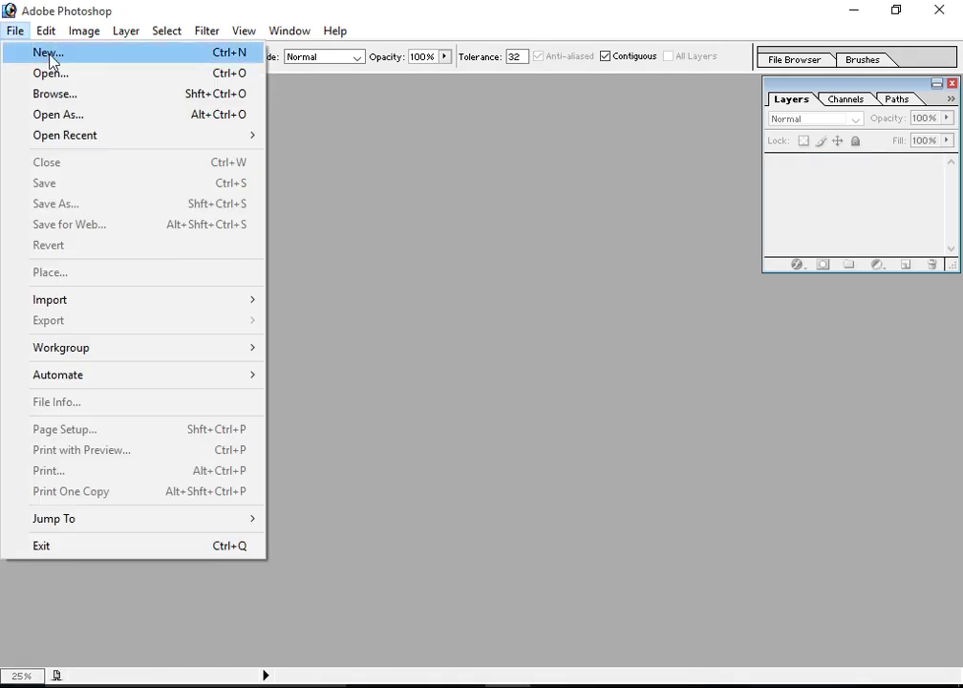
pyautogui.click(56, 58)
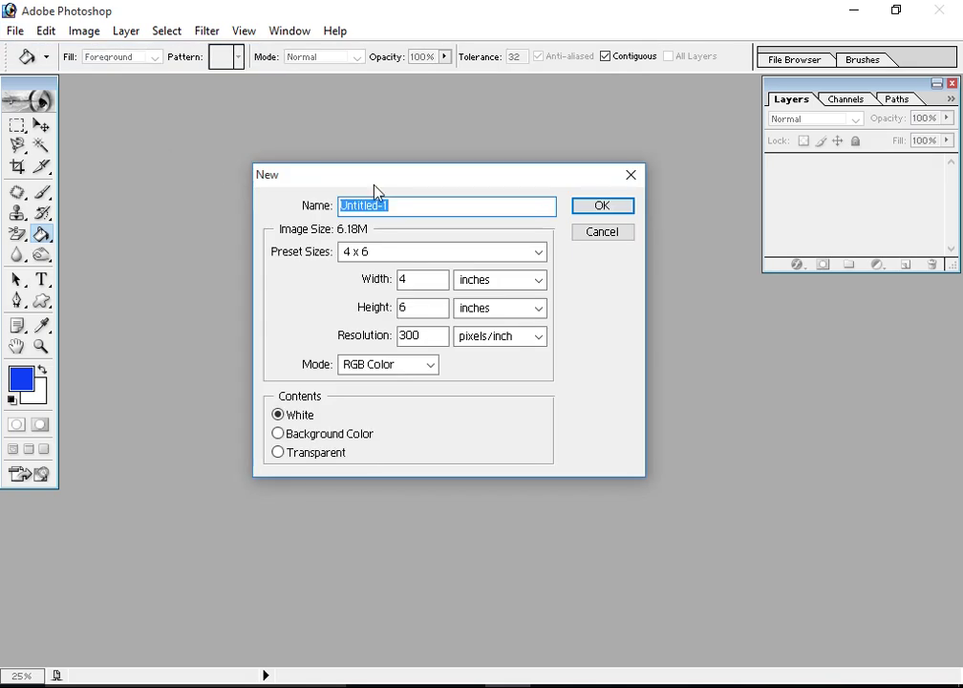
pyautogui.click(604, 208)
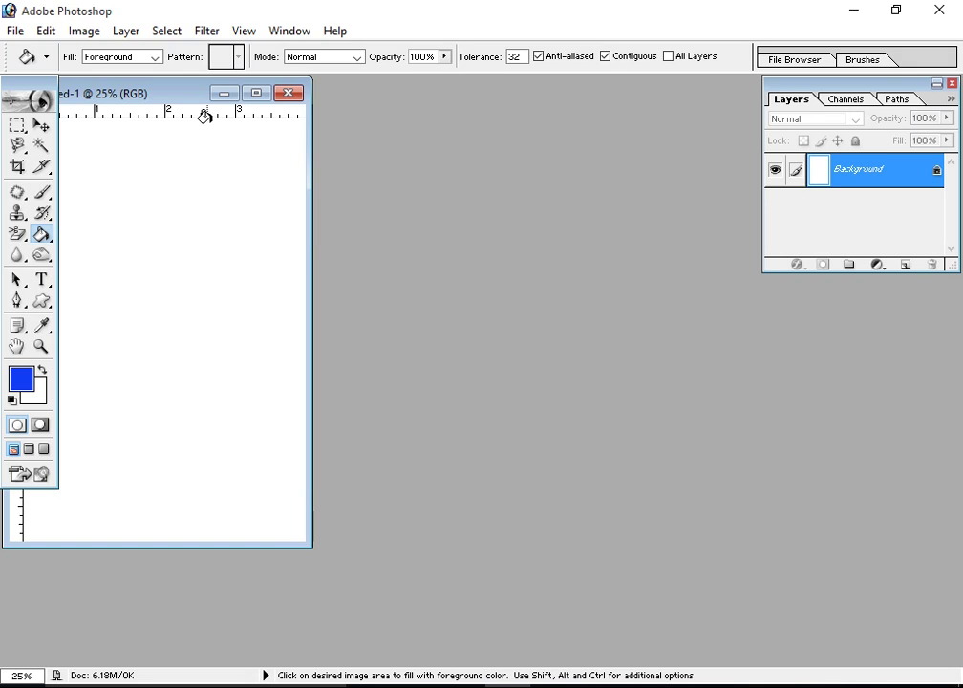
pyautogui.moveTo(186, 99); pyautogui.dragTo(491, 154)
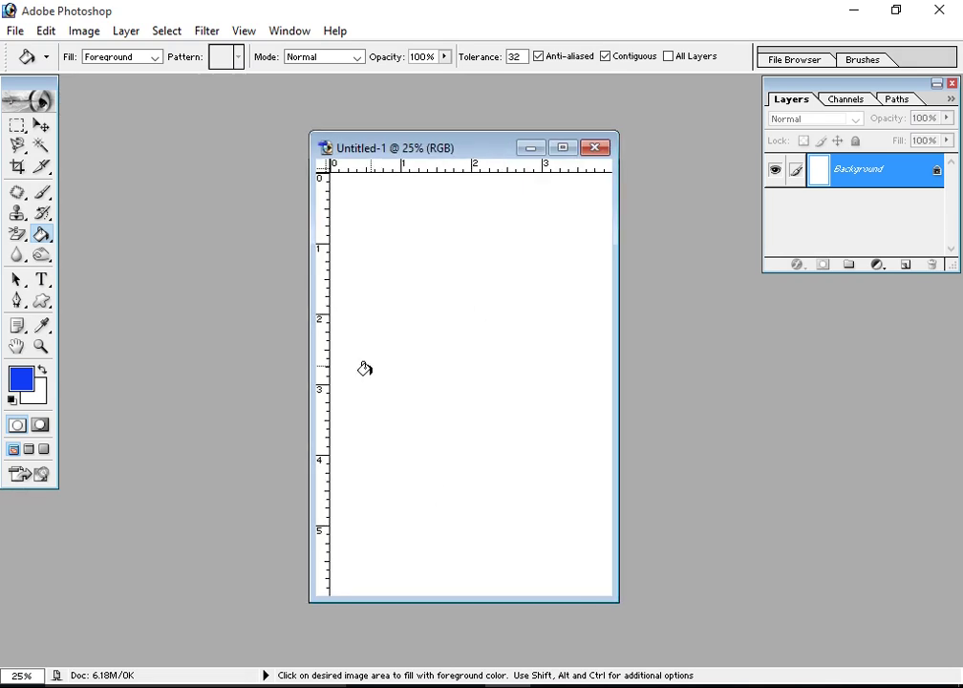
# Set up the Gradient tool with the angle gradient style, keeping the custom solid red-to-white gradient
pyautogui.click(49, 240)
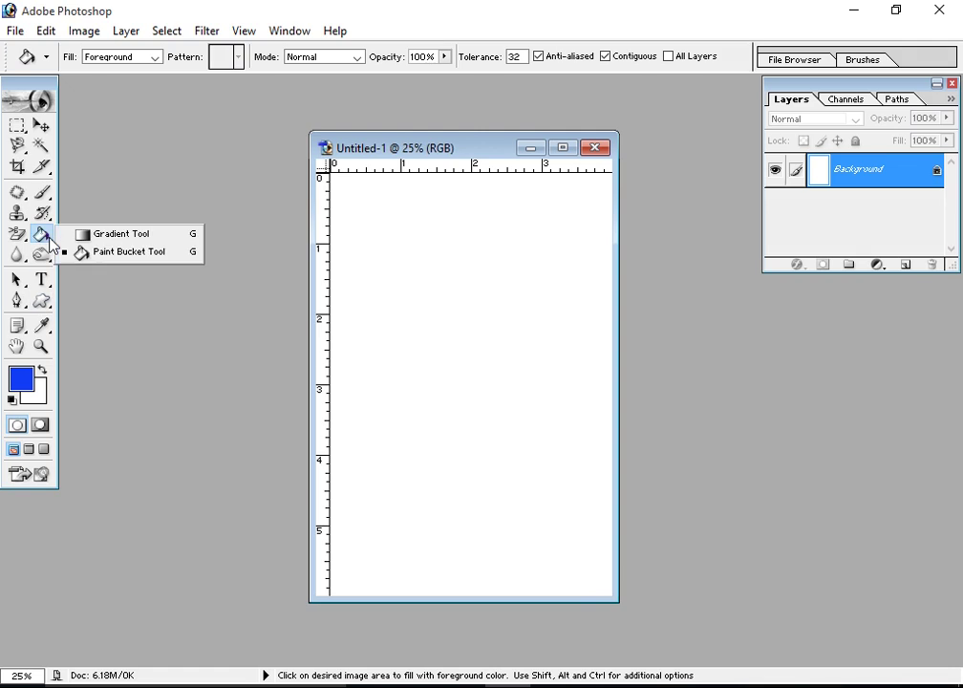
pyautogui.click(143, 240)
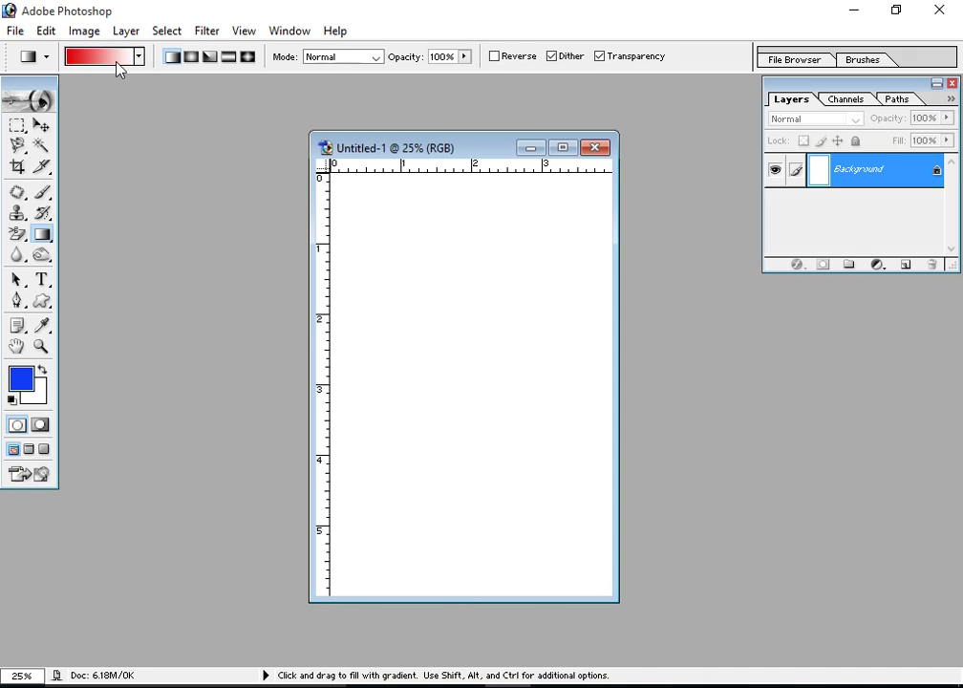
pyautogui.click(192, 61)
pyautogui.click(216, 57)
pyautogui.click(122, 59)
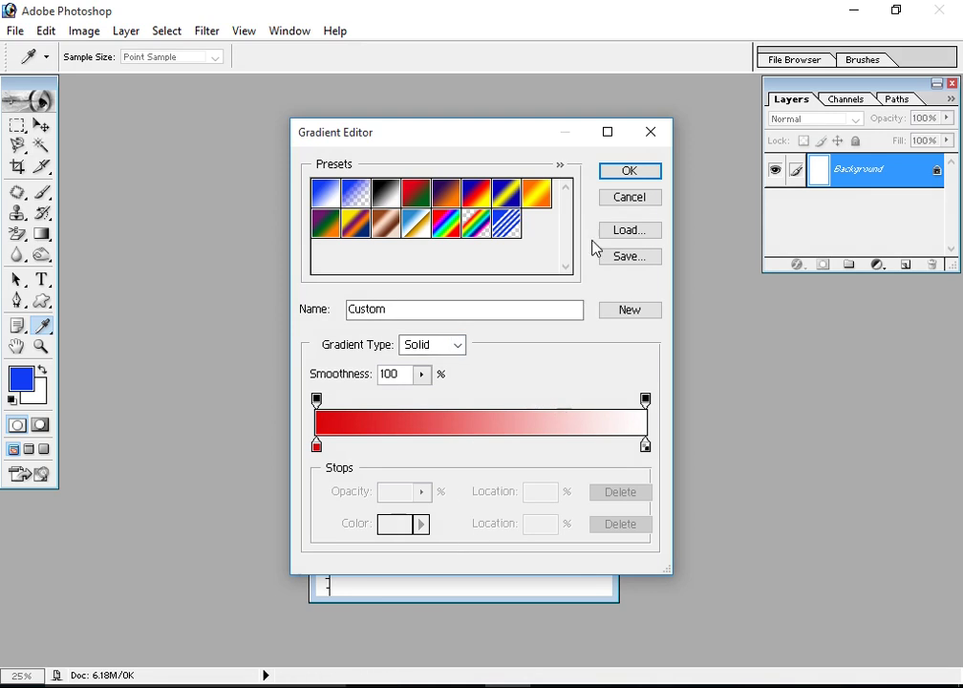
pyautogui.click(644, 173)
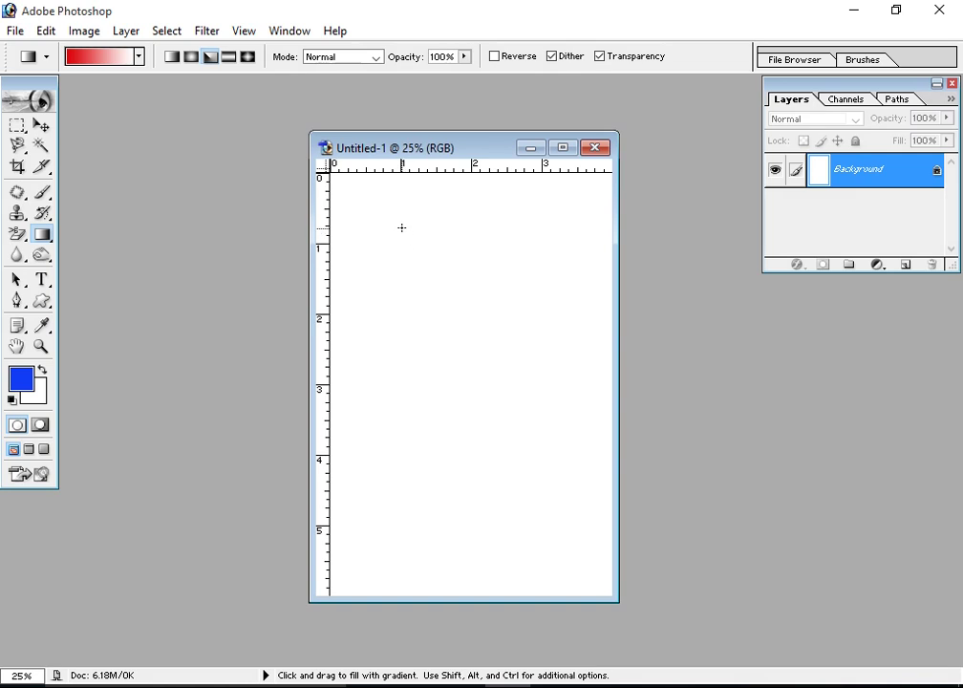
# Fill the background with the angle gradient from several start points, ending with one centered near the canvas's upper-right corner
pyautogui.moveTo(402, 227); pyautogui.dragTo(499, 499)
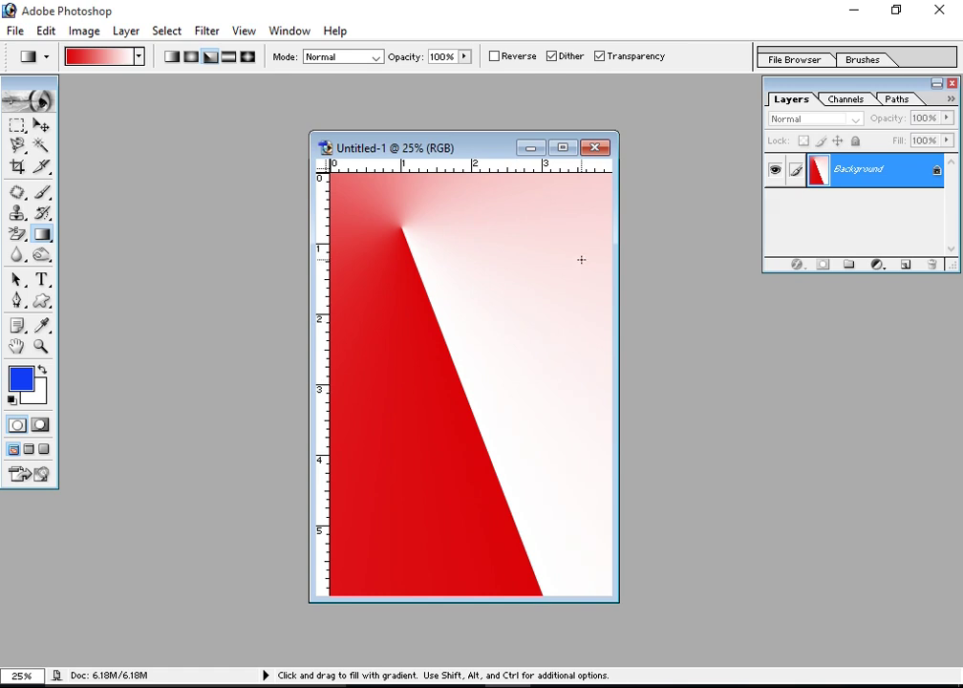
pyautogui.moveTo(600, 190); pyautogui.dragTo(393, 451)
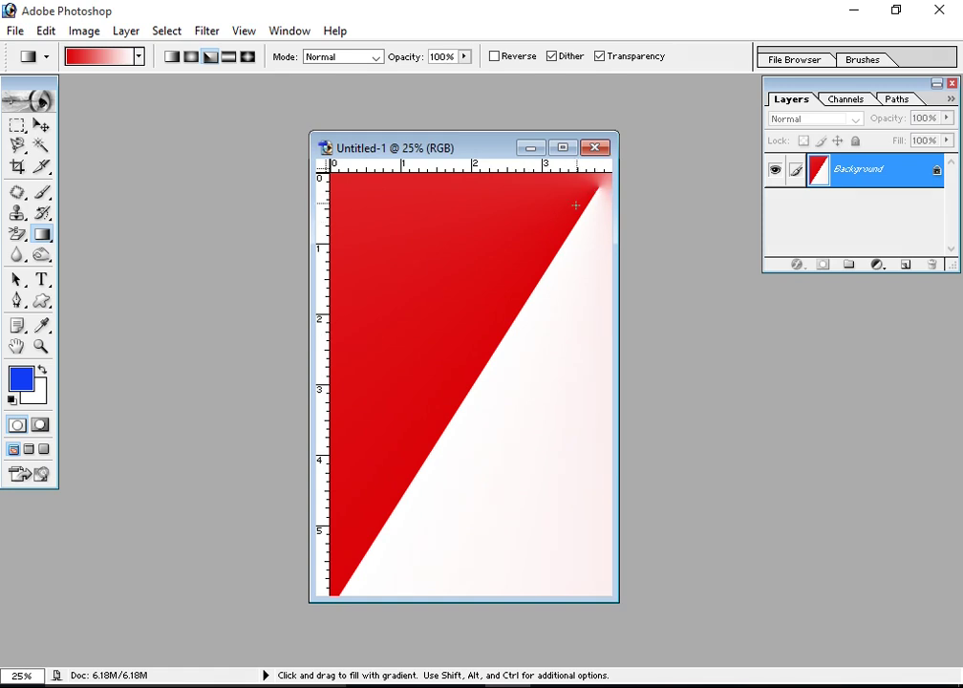
pyautogui.moveTo(580, 234); pyautogui.dragTo(578, 236)
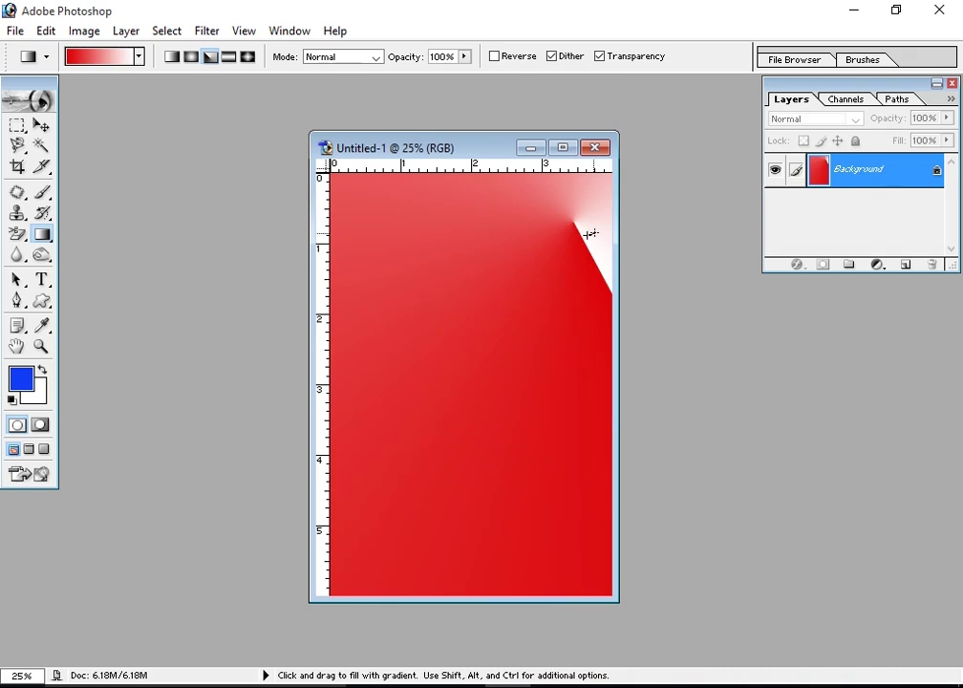
pyautogui.moveTo(587, 234); pyautogui.dragTo(594, 205)
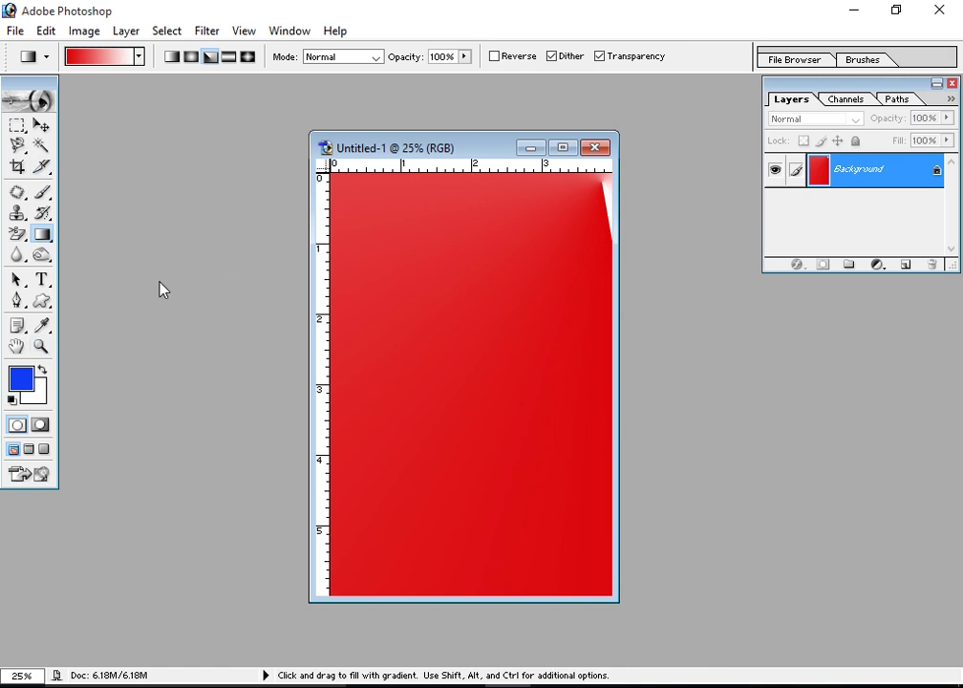
# Set the foreground color to near-black, hex 080808, for the Type tool
pyautogui.click(41, 279)
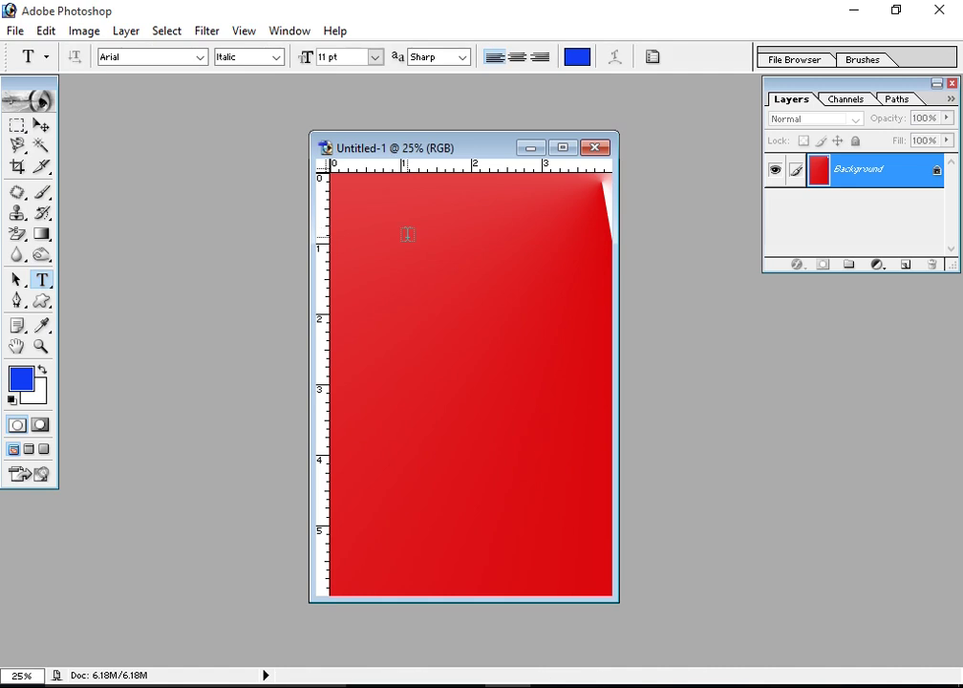
pyautogui.click(31, 382)
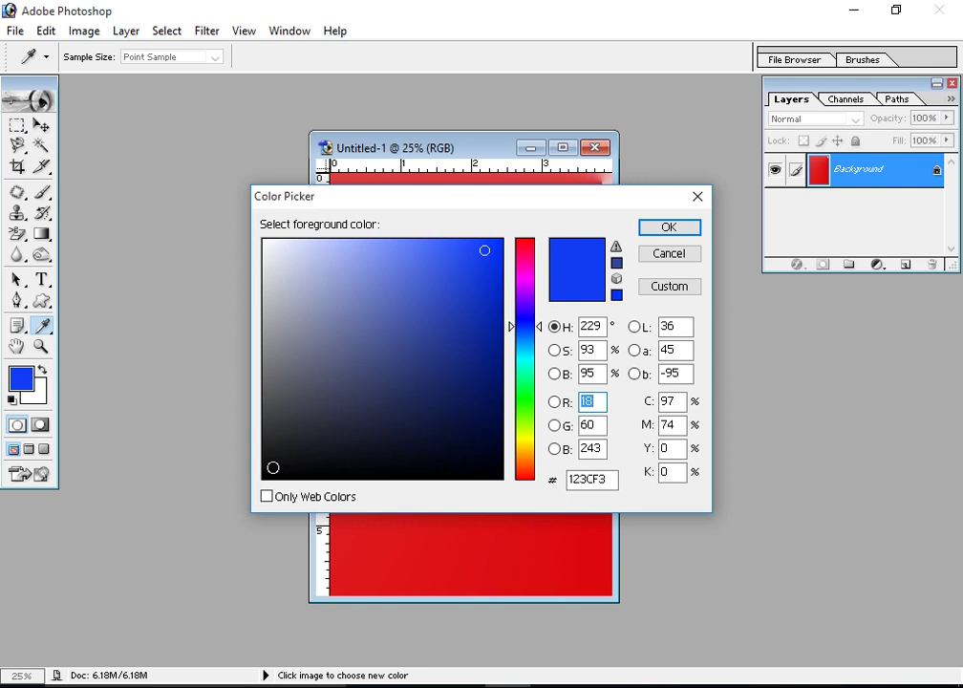
pyautogui.click(272, 474)
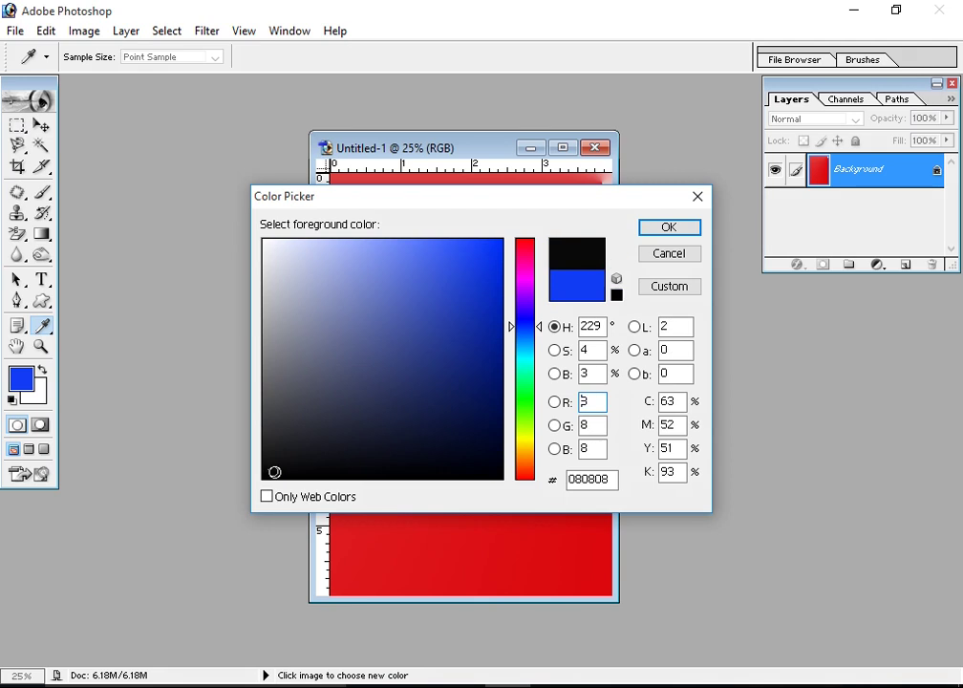
pyautogui.click(686, 227)
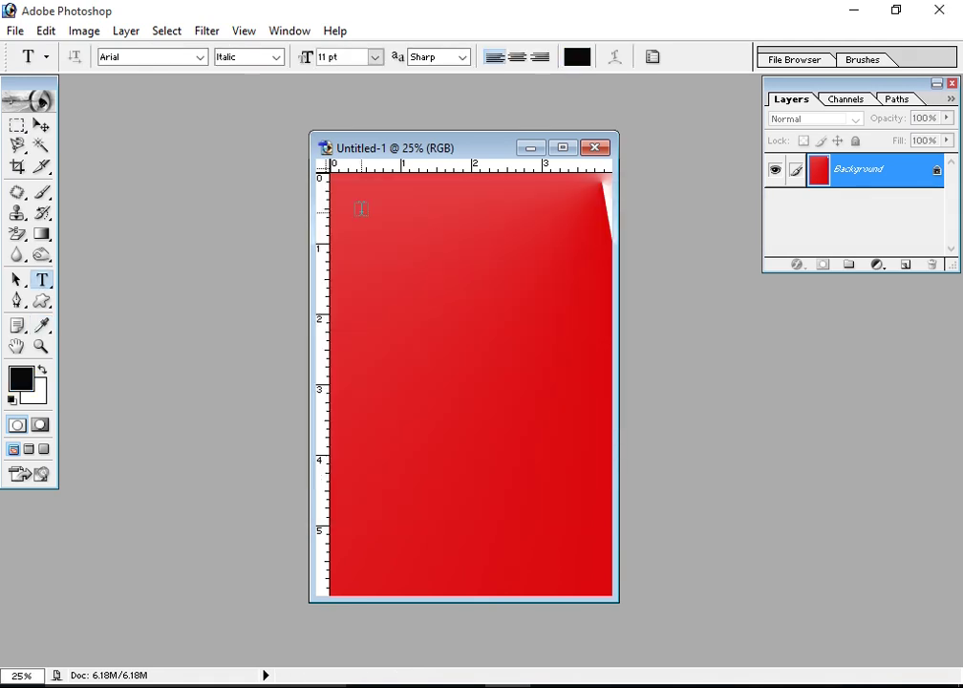
# Add the text "Sharazig Studio" in 14 pt Arial Italic near the canvas's upper-left area
pyautogui.click(355, 218)
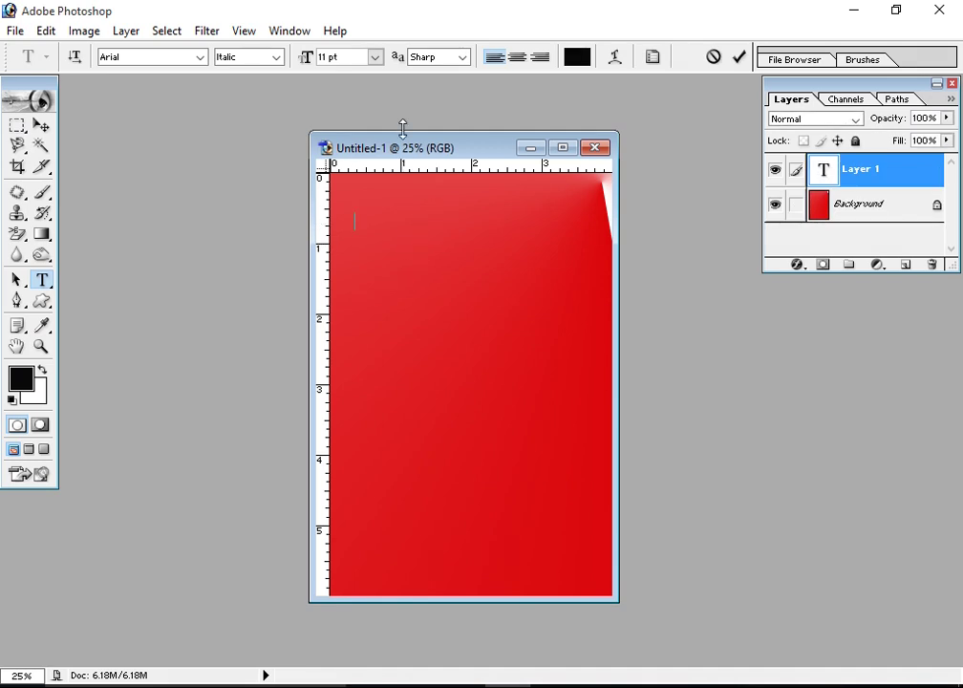
pyautogui.click(376, 58)
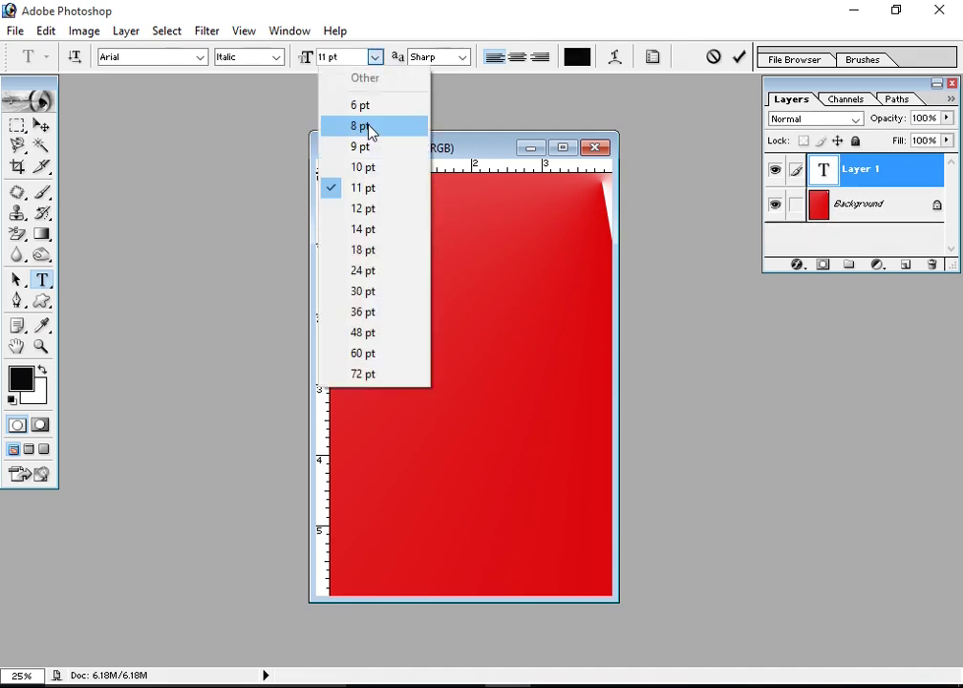
pyautogui.click(365, 230)
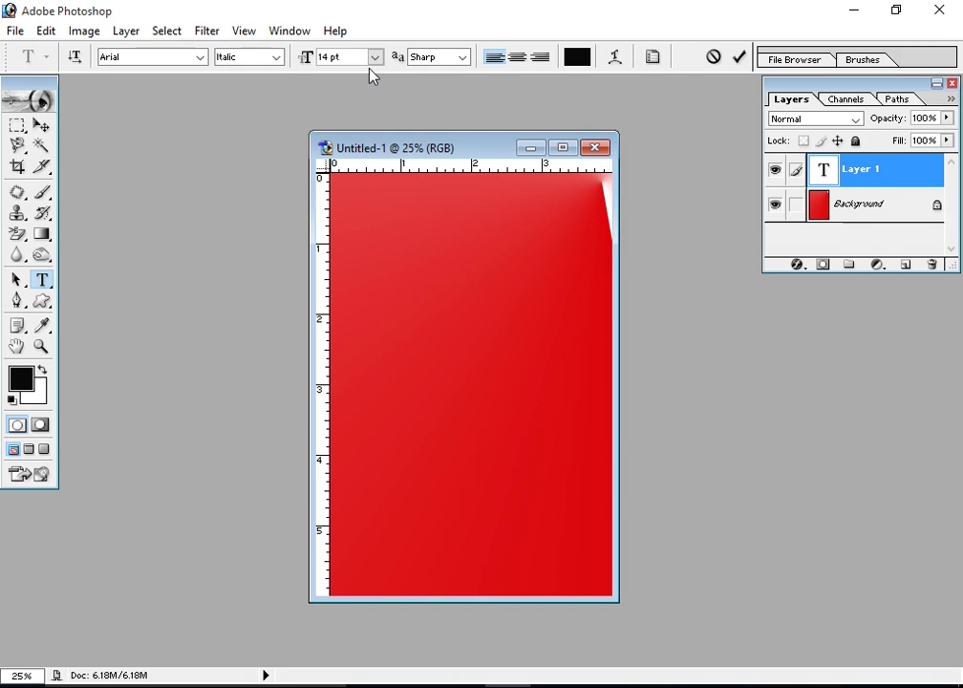
pyautogui.write('sharazig as')
pyautogui.press('BackSpace')
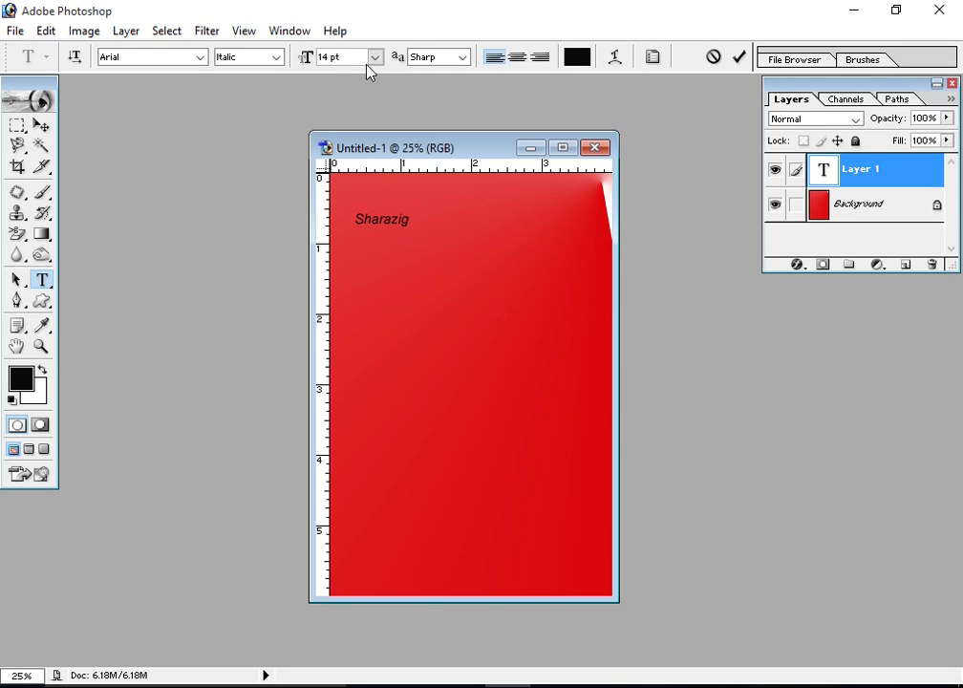
pyautogui.write('Studio')
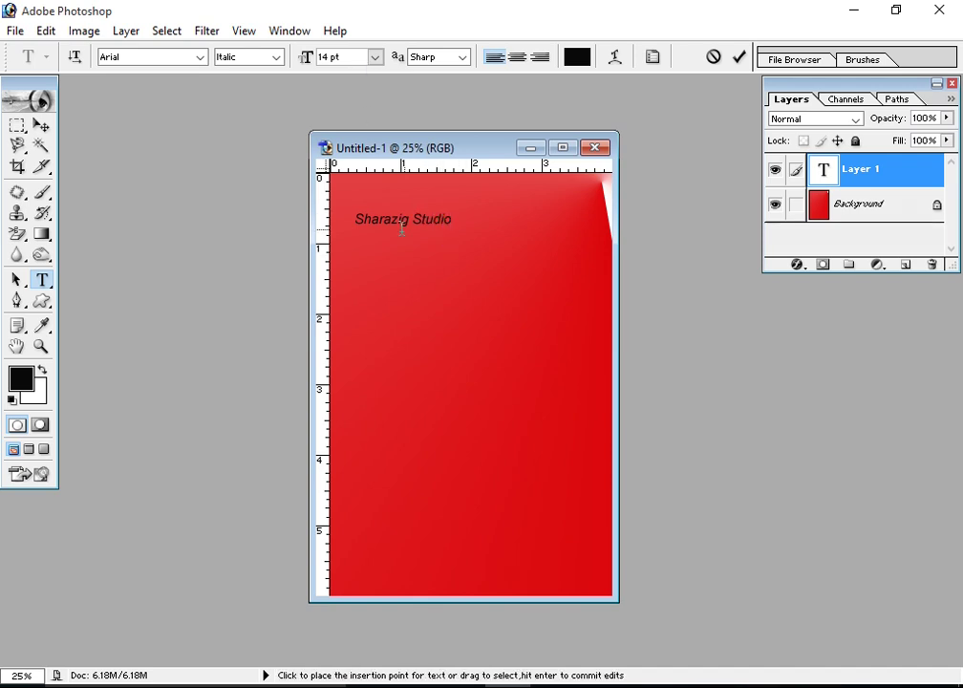
# Scale the "Sharazig Studio" text to about 3 inches wide and 0.3 inches high, and select the Background layer
pyautogui.moveTo(354, 218); pyautogui.dragTo(463, 225)
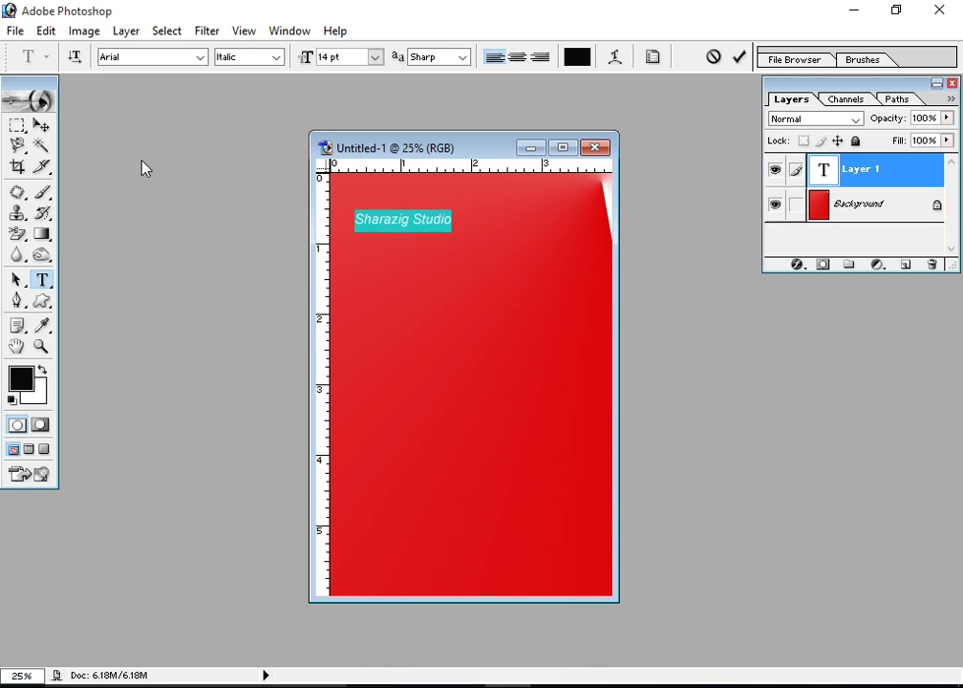
pyautogui.click(41, 124)
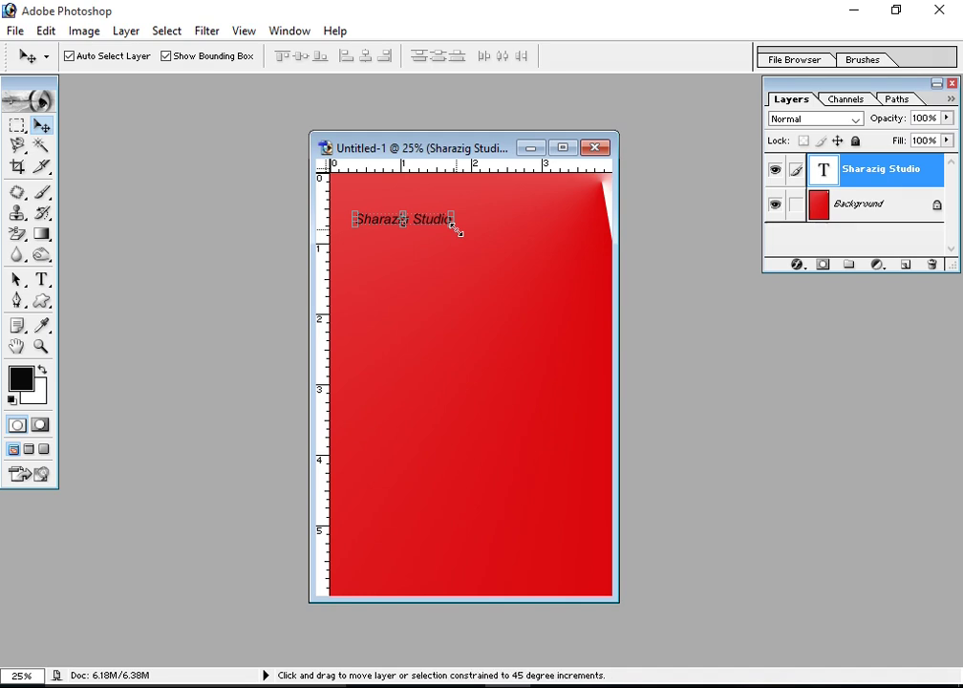
pyautogui.moveTo(452, 227); pyautogui.dragTo(569, 339)
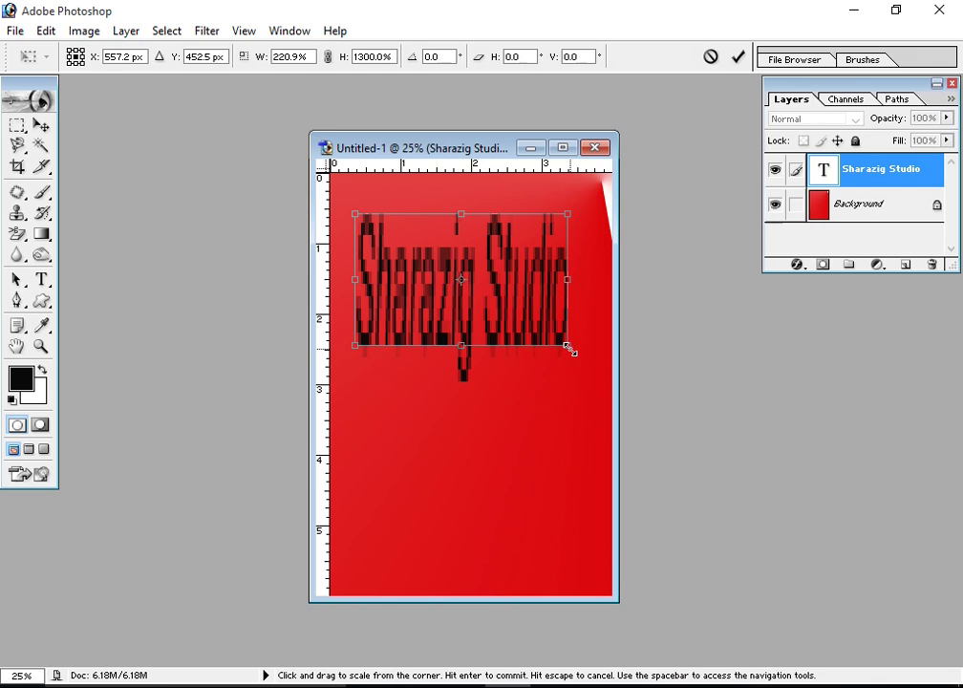
pyautogui.moveTo(462, 344); pyautogui.dragTo(499, 231)
pyautogui.click(740, 59)
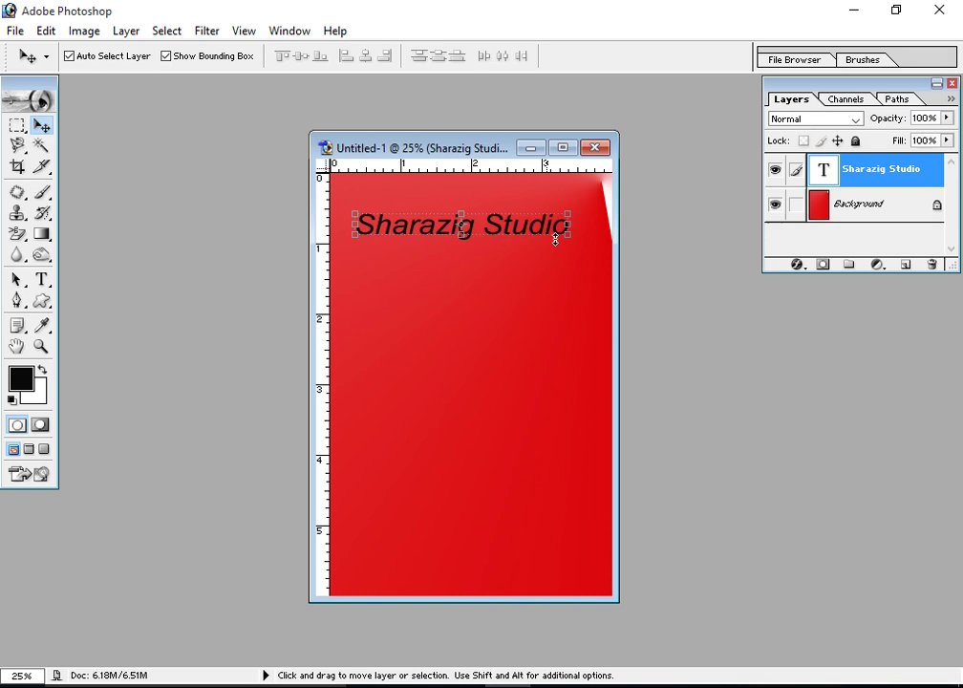
pyautogui.click(488, 319)
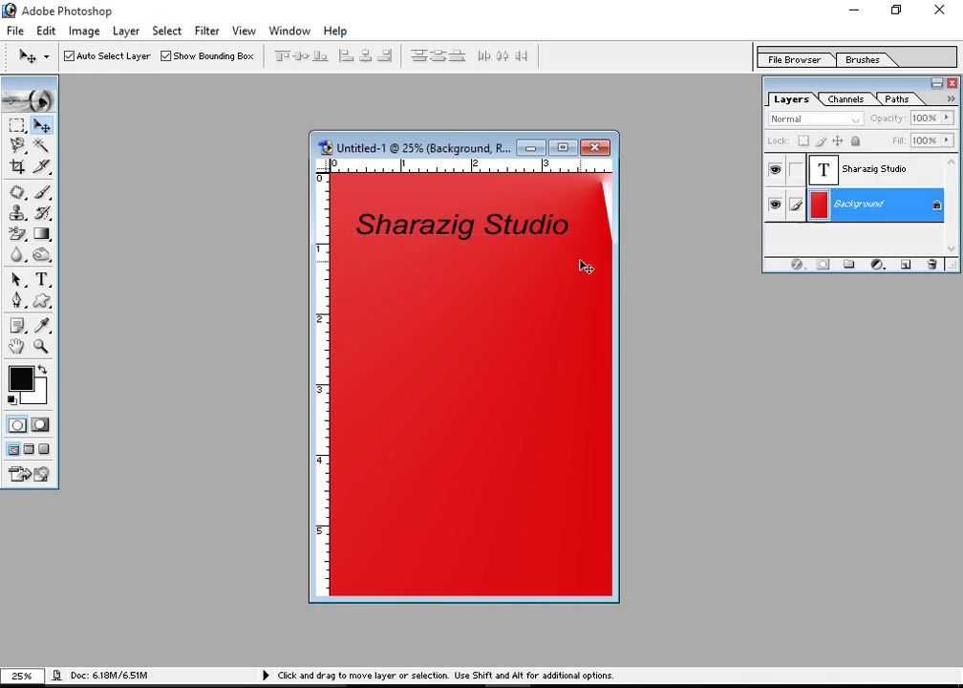